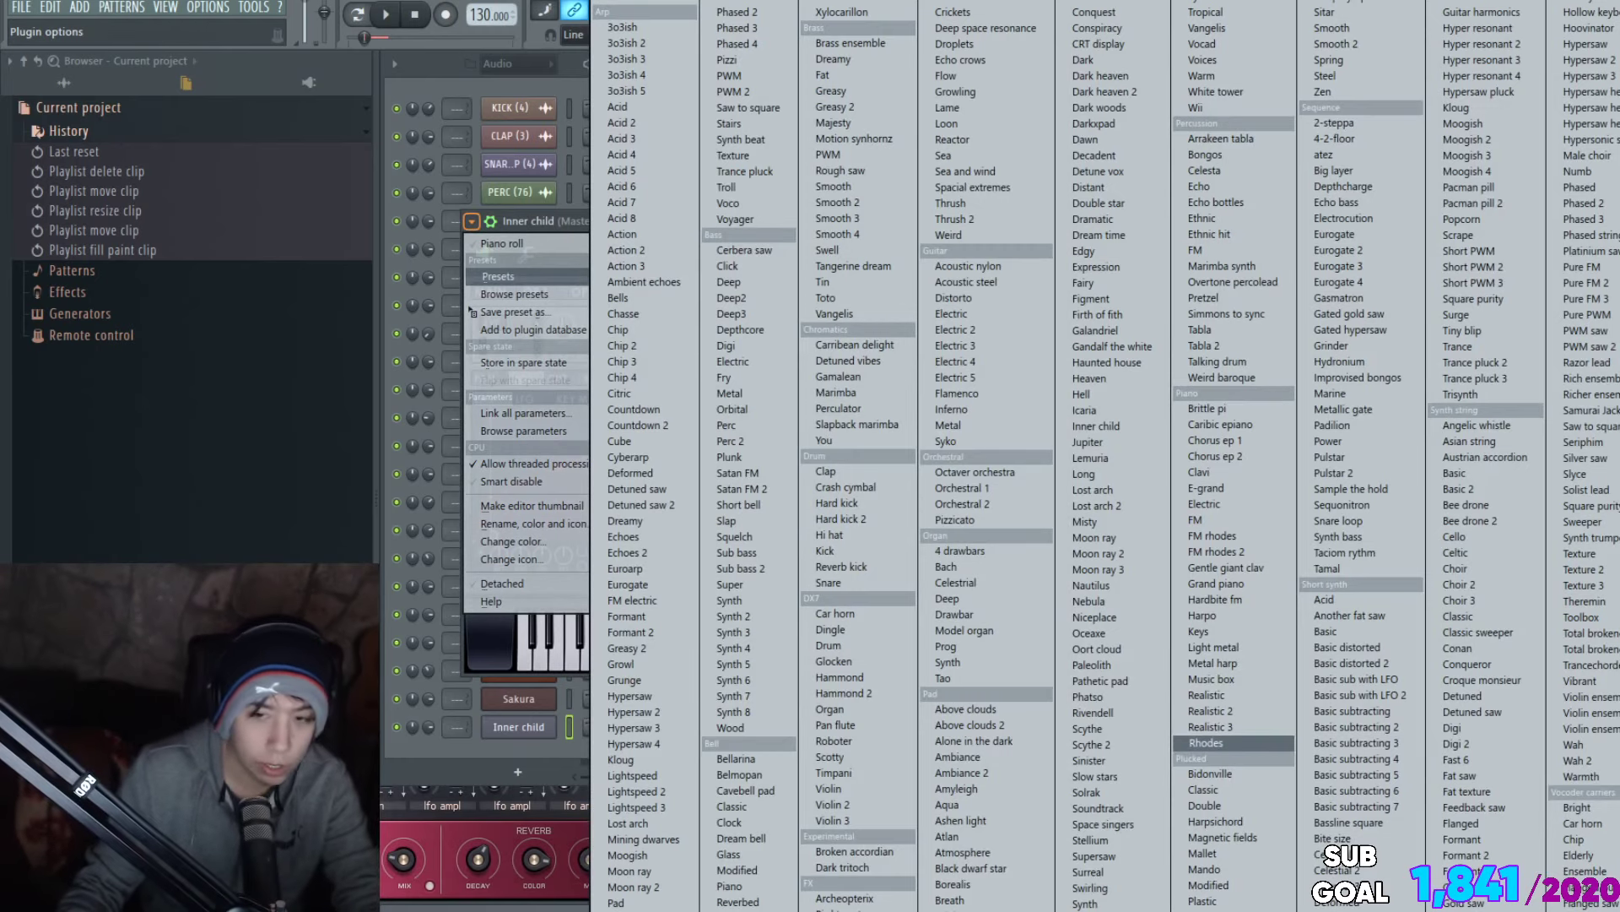
Step: Load the Rhodes preset in Sytrus, audition it, and start an empty Pattern 7
key("space")
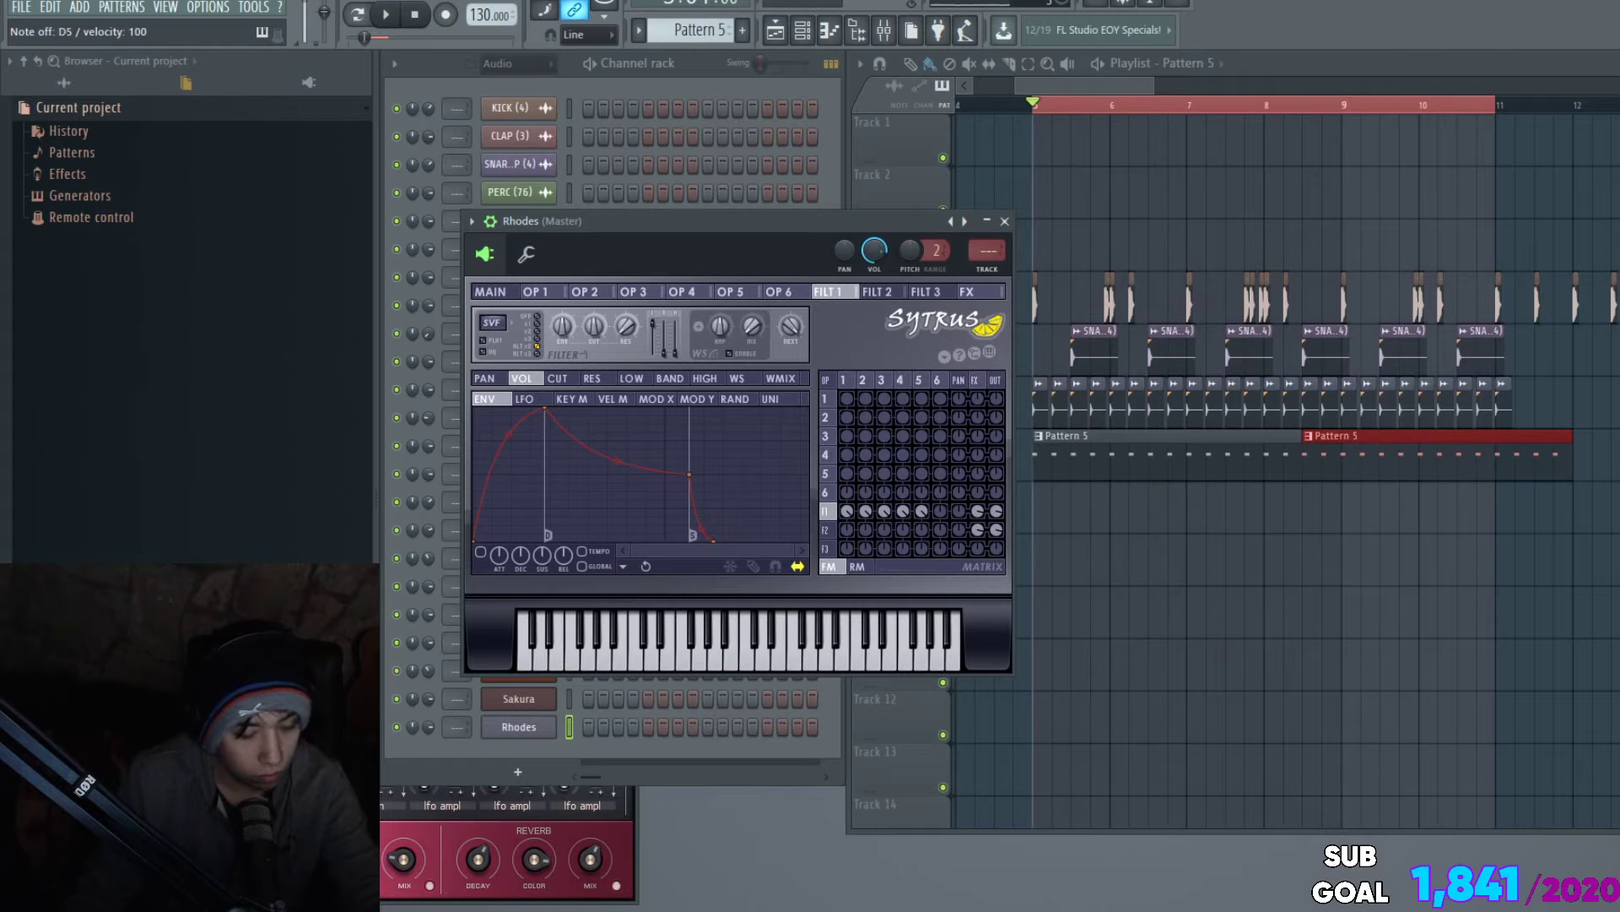
key("space")
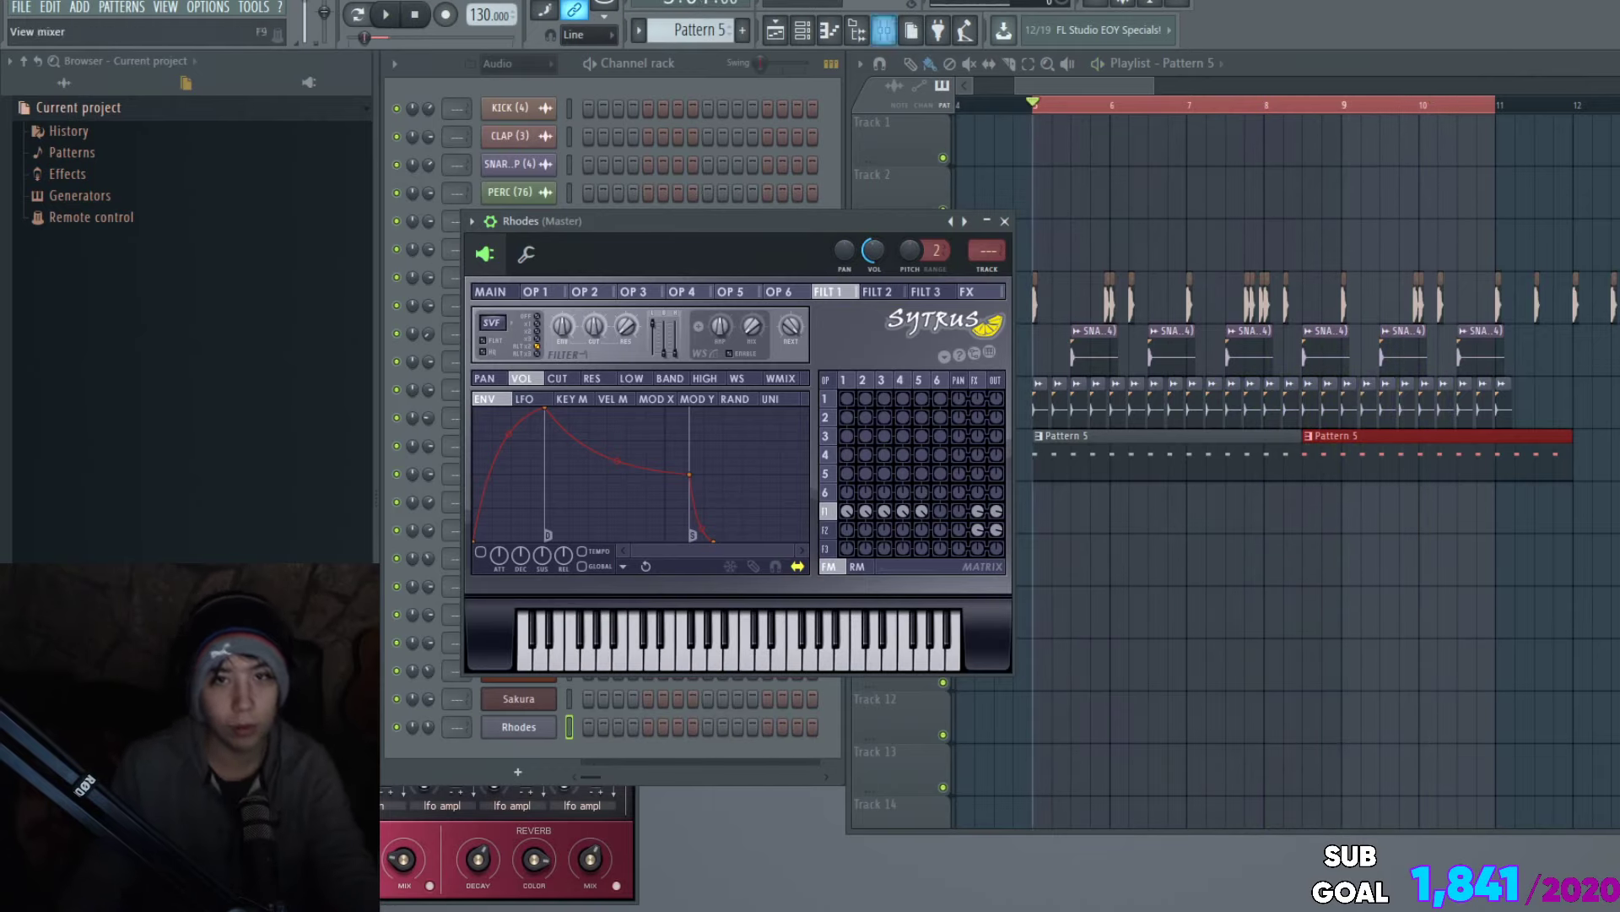
left_click(857, 30)
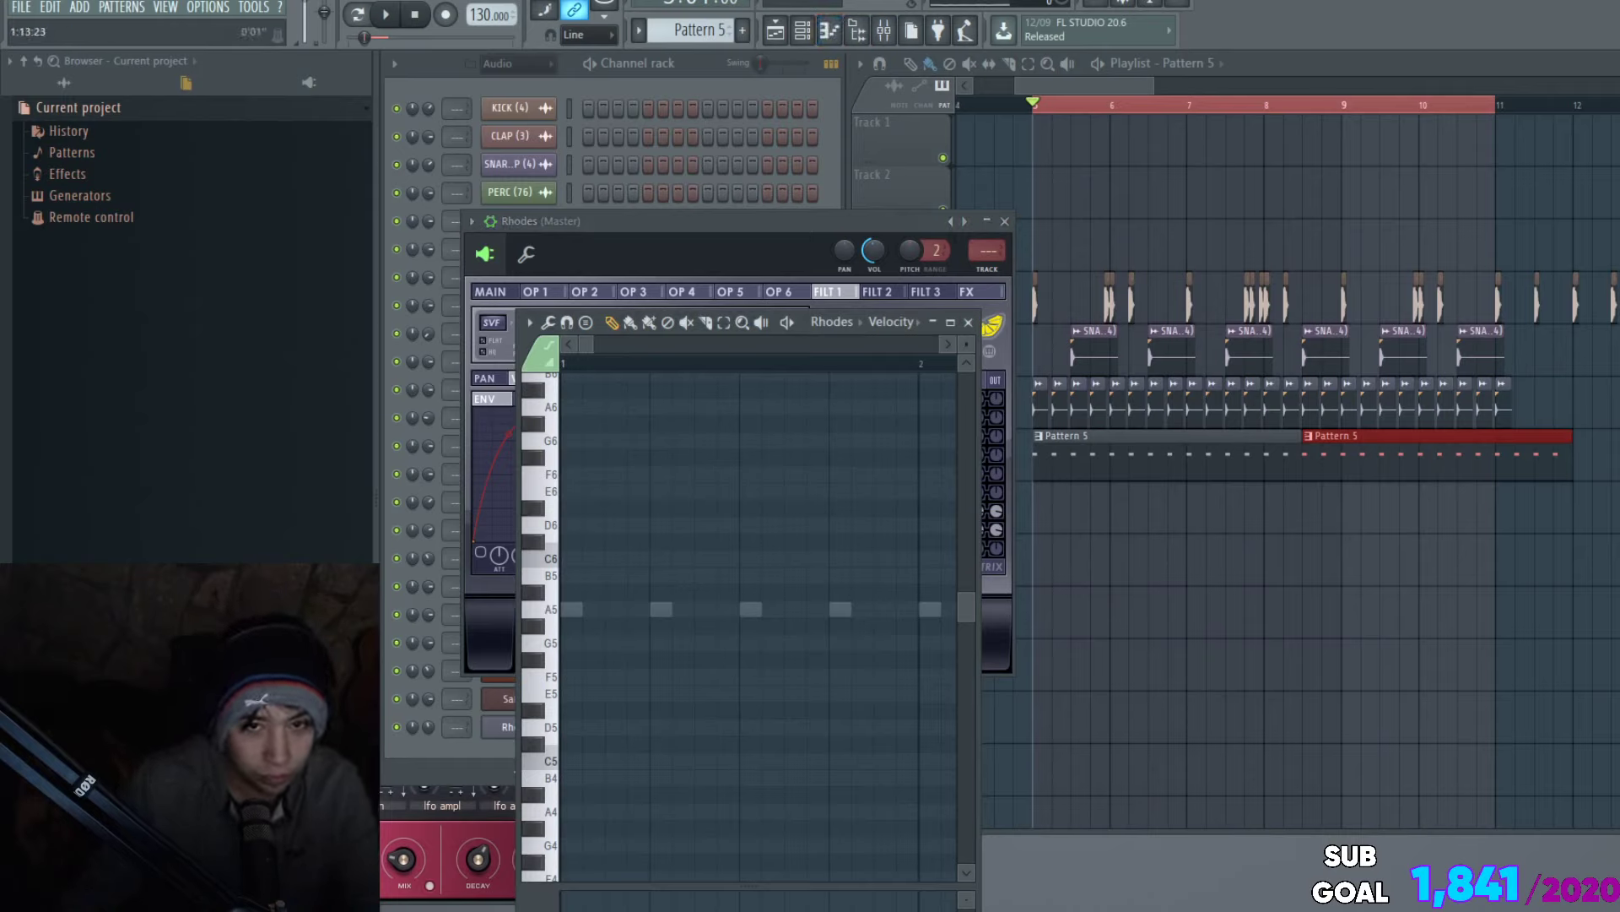
left_click(742, 30)
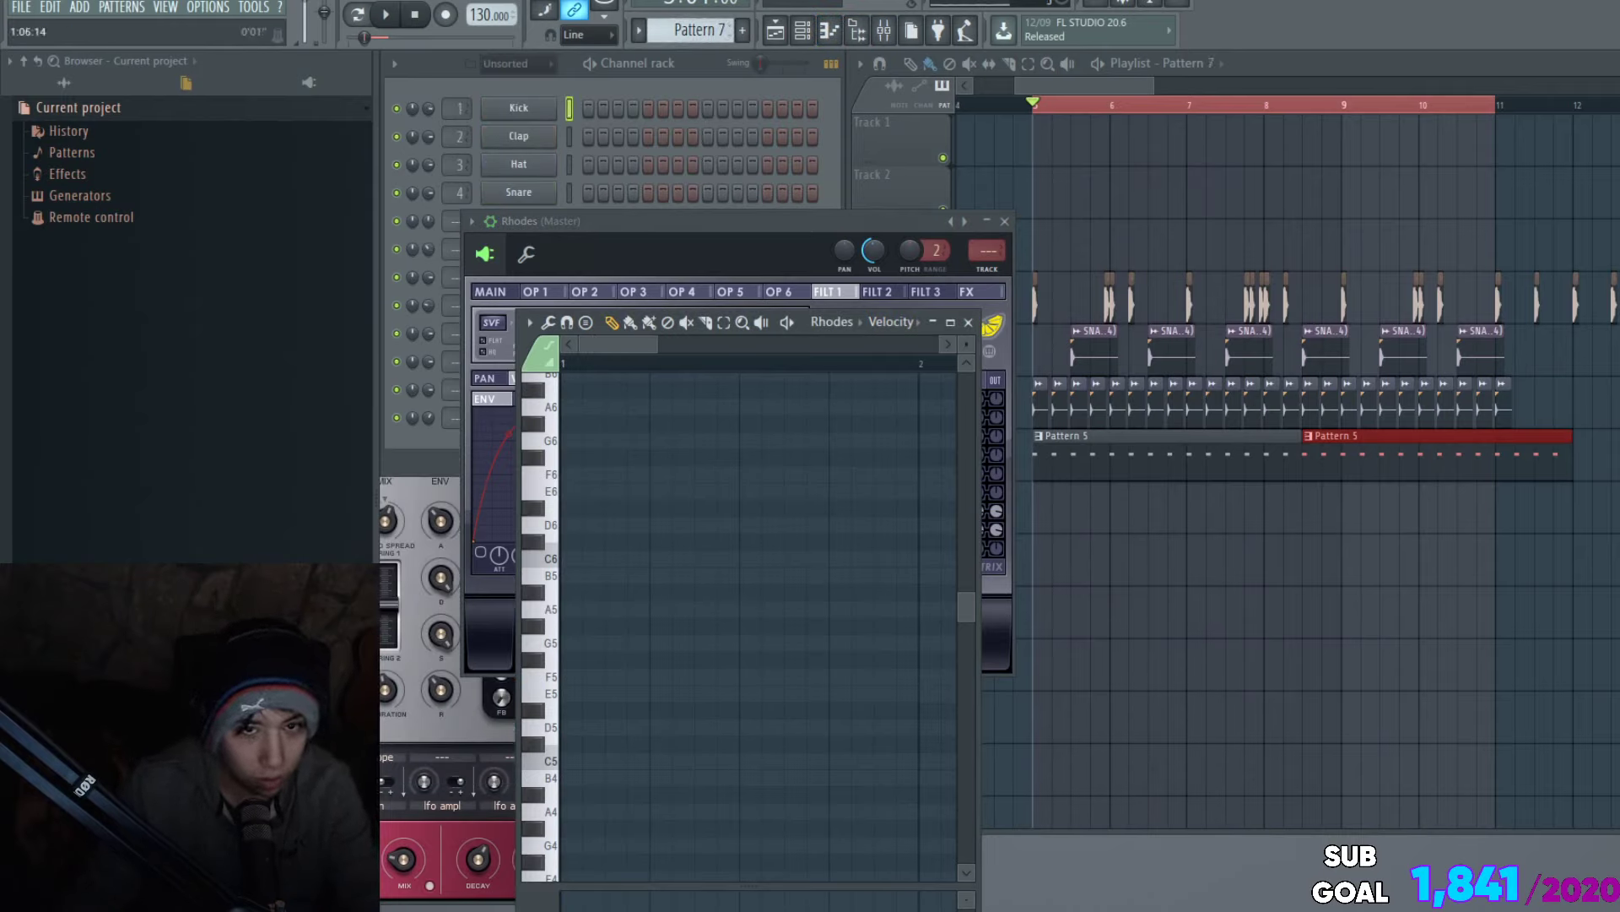
Step: In the Rhodes piano roll of Pattern 7, stack half-bar C5, E5 and G#5 notes at bar 1
left_click(889, 323)
left_click(832, 323)
left_click(827, 222)
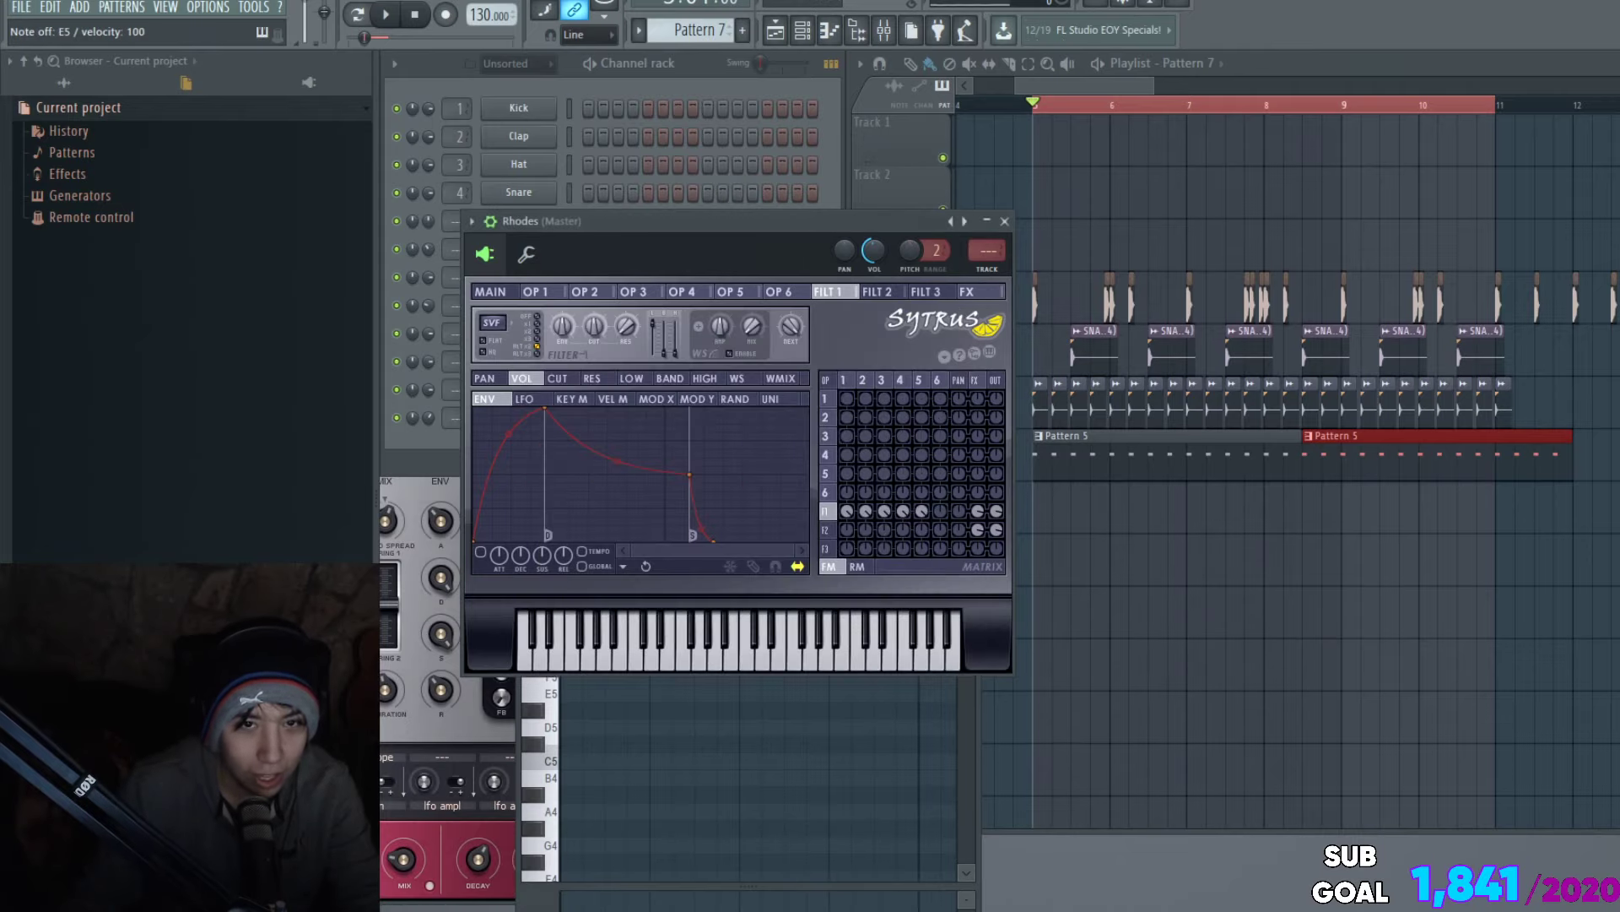
left_click(684, 727)
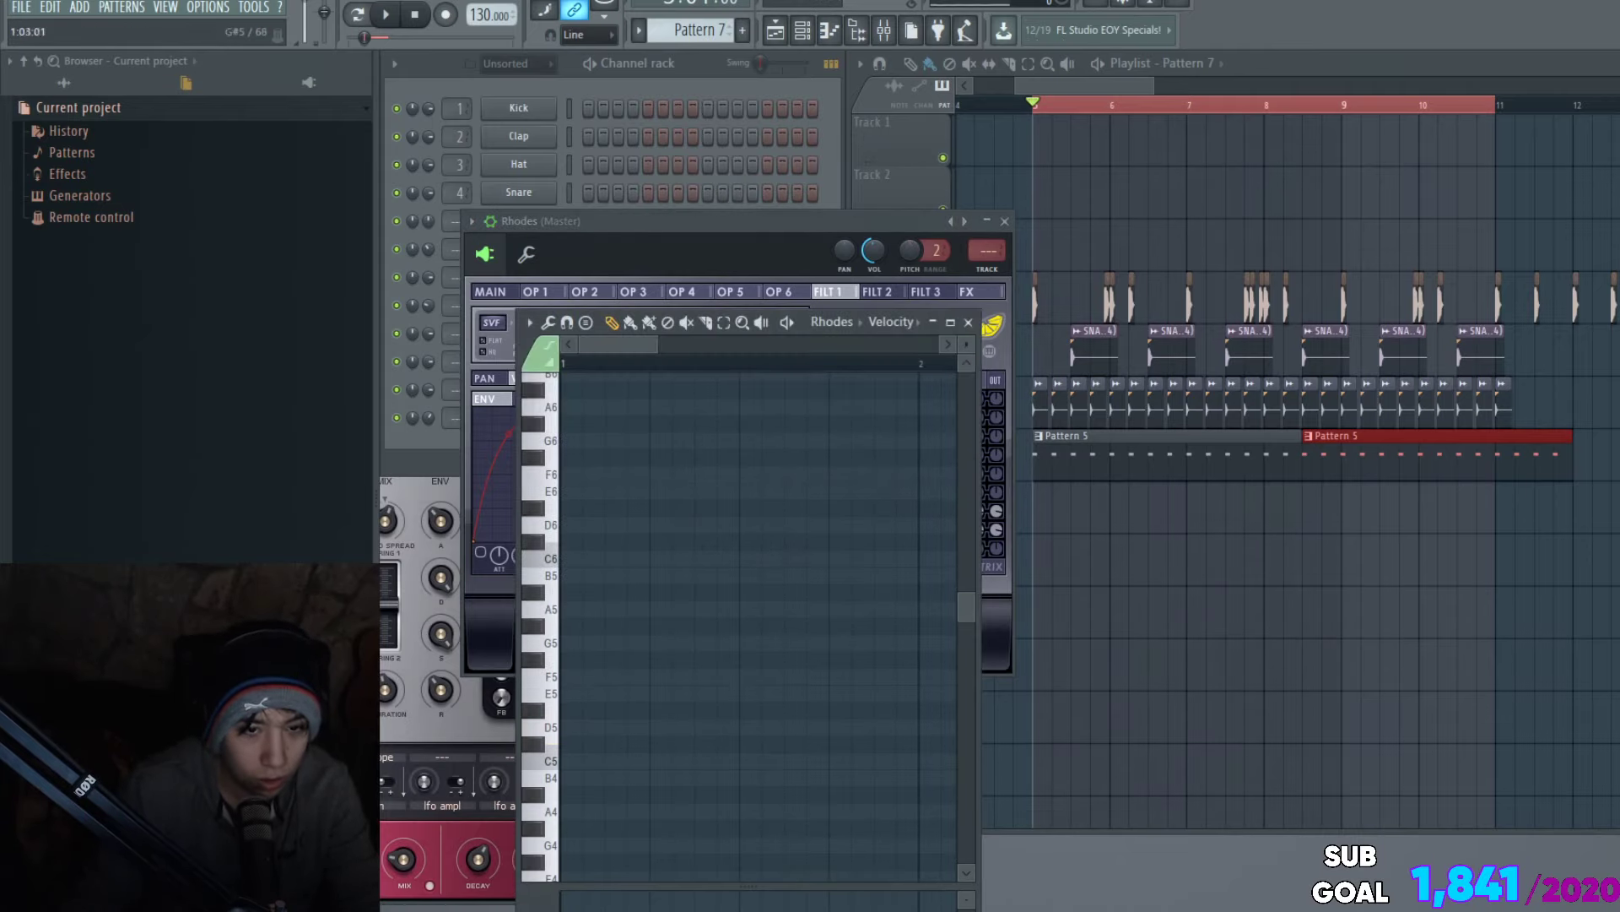
scroll(540, 591, "down", 2)
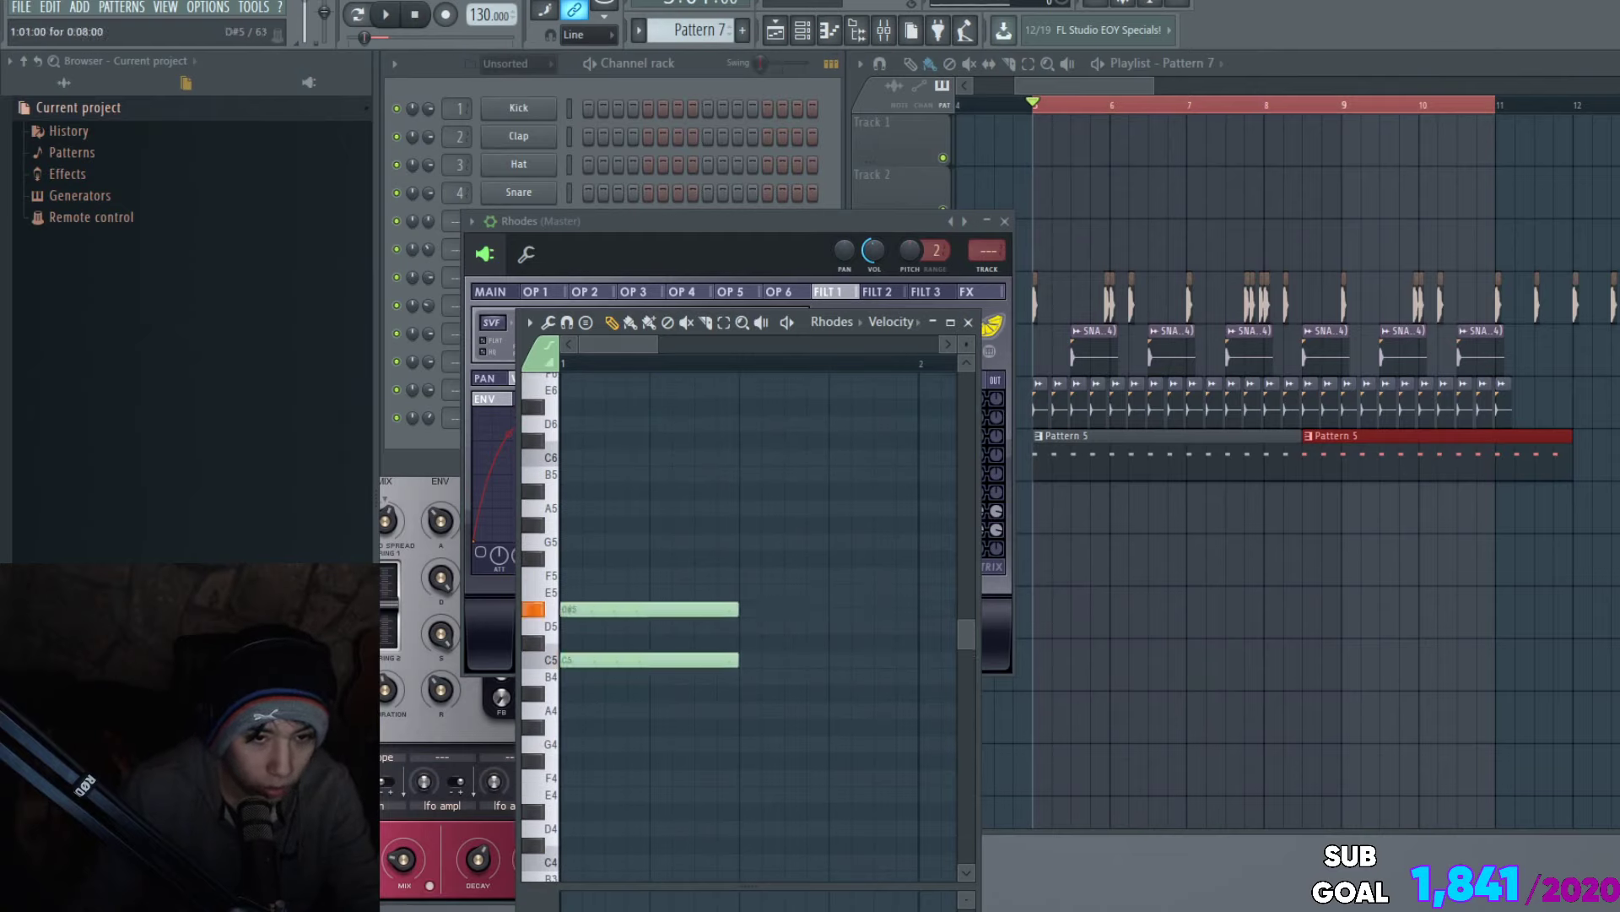
double_click(650, 609)
key("Escape")
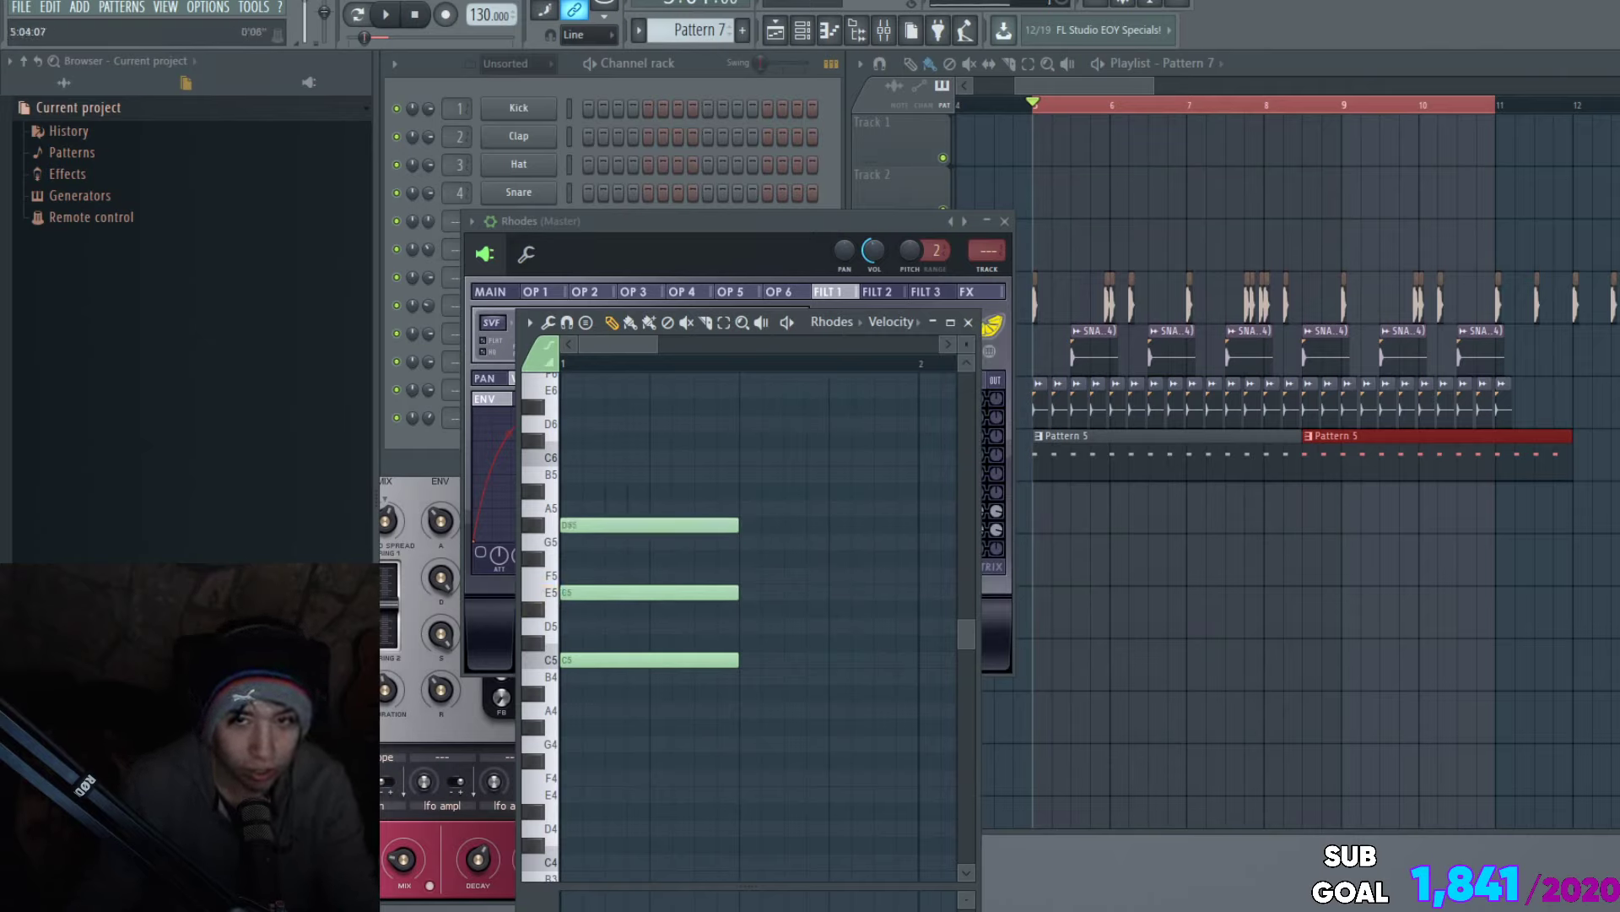
Step: Place a Pattern 7 clip on playlist Track 3 at bar 5 and audition it with the drums
left_click(1039, 244)
key("space")
key("space")
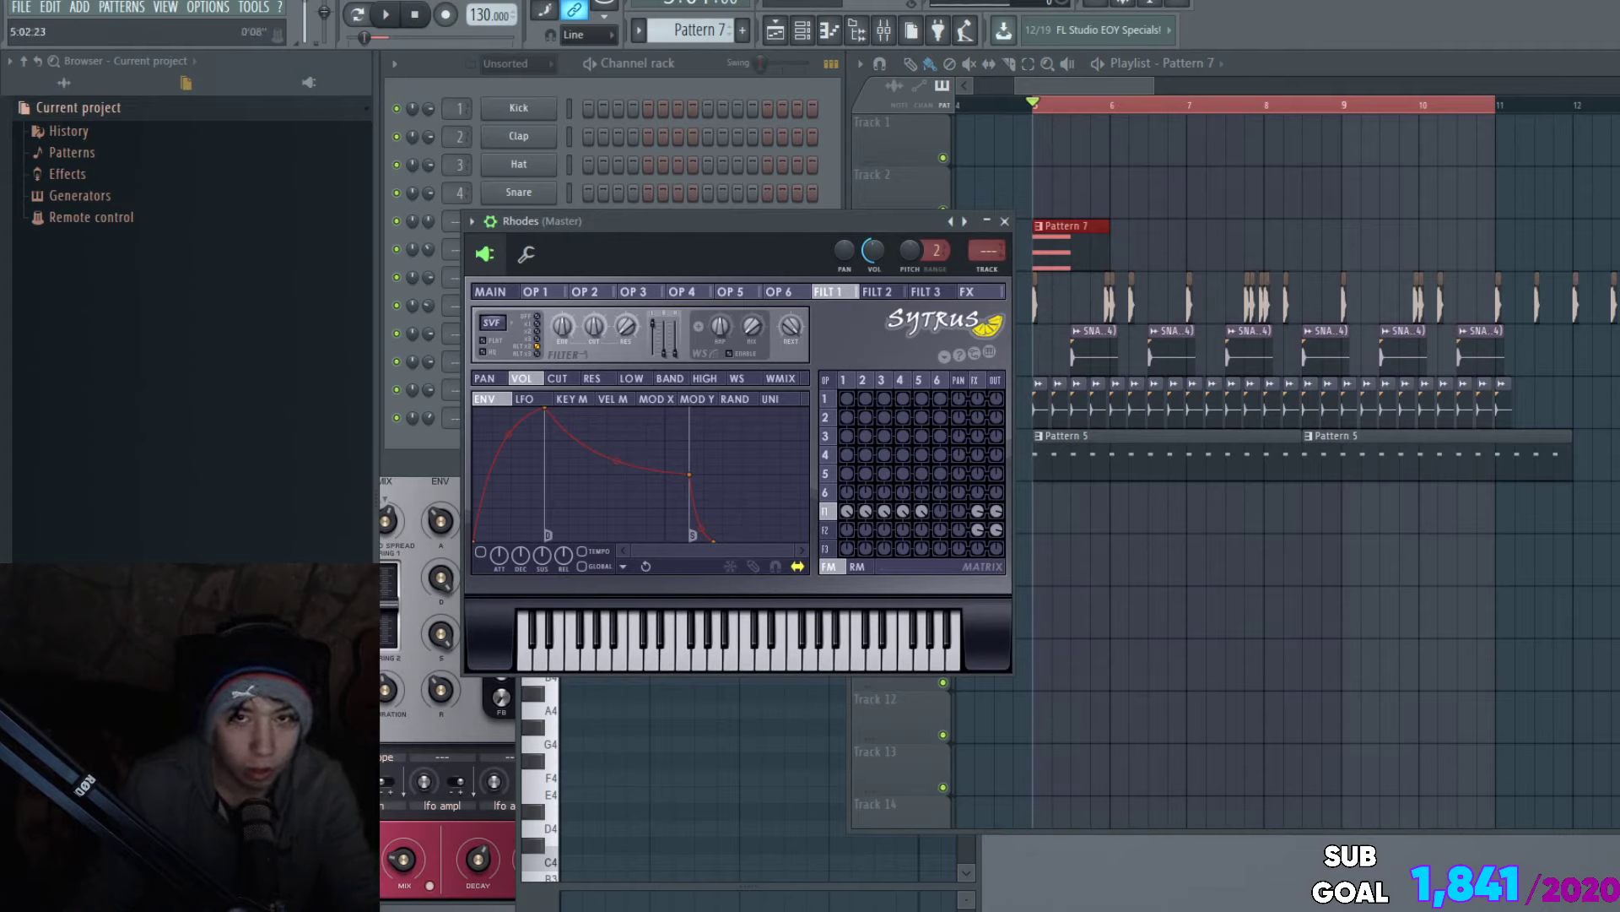
left_click(1042, 245)
key("space")
key("space")
Step: Reshape the opening Rhodes chord of Pattern 7 into C5, E5 and G5, auditioning the changes
right_click(645, 760)
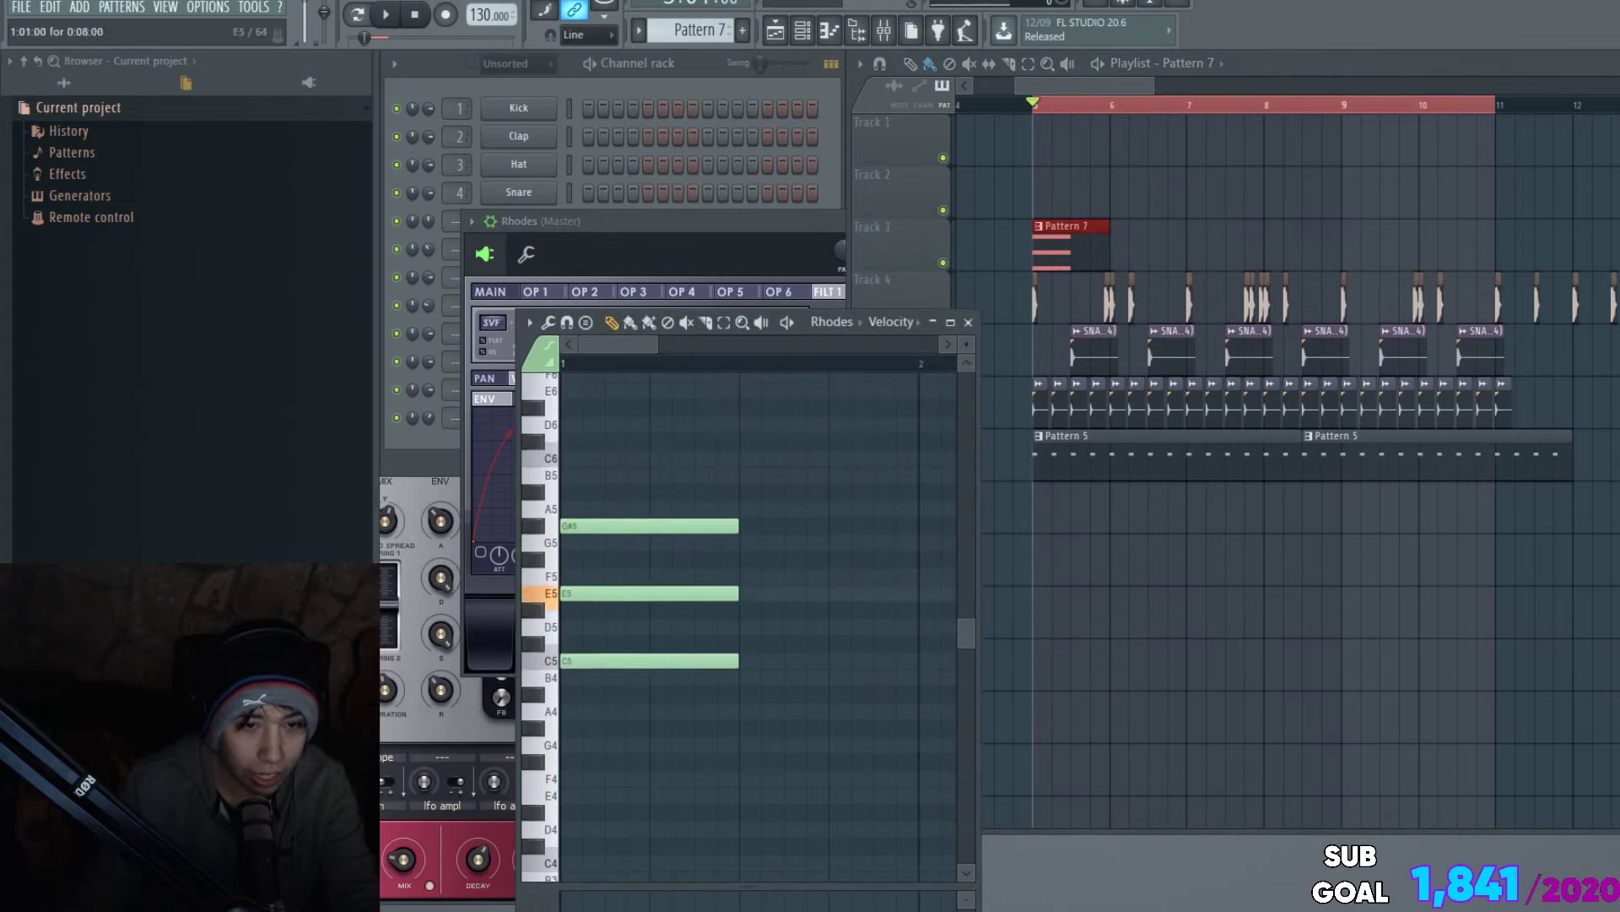
key("space")
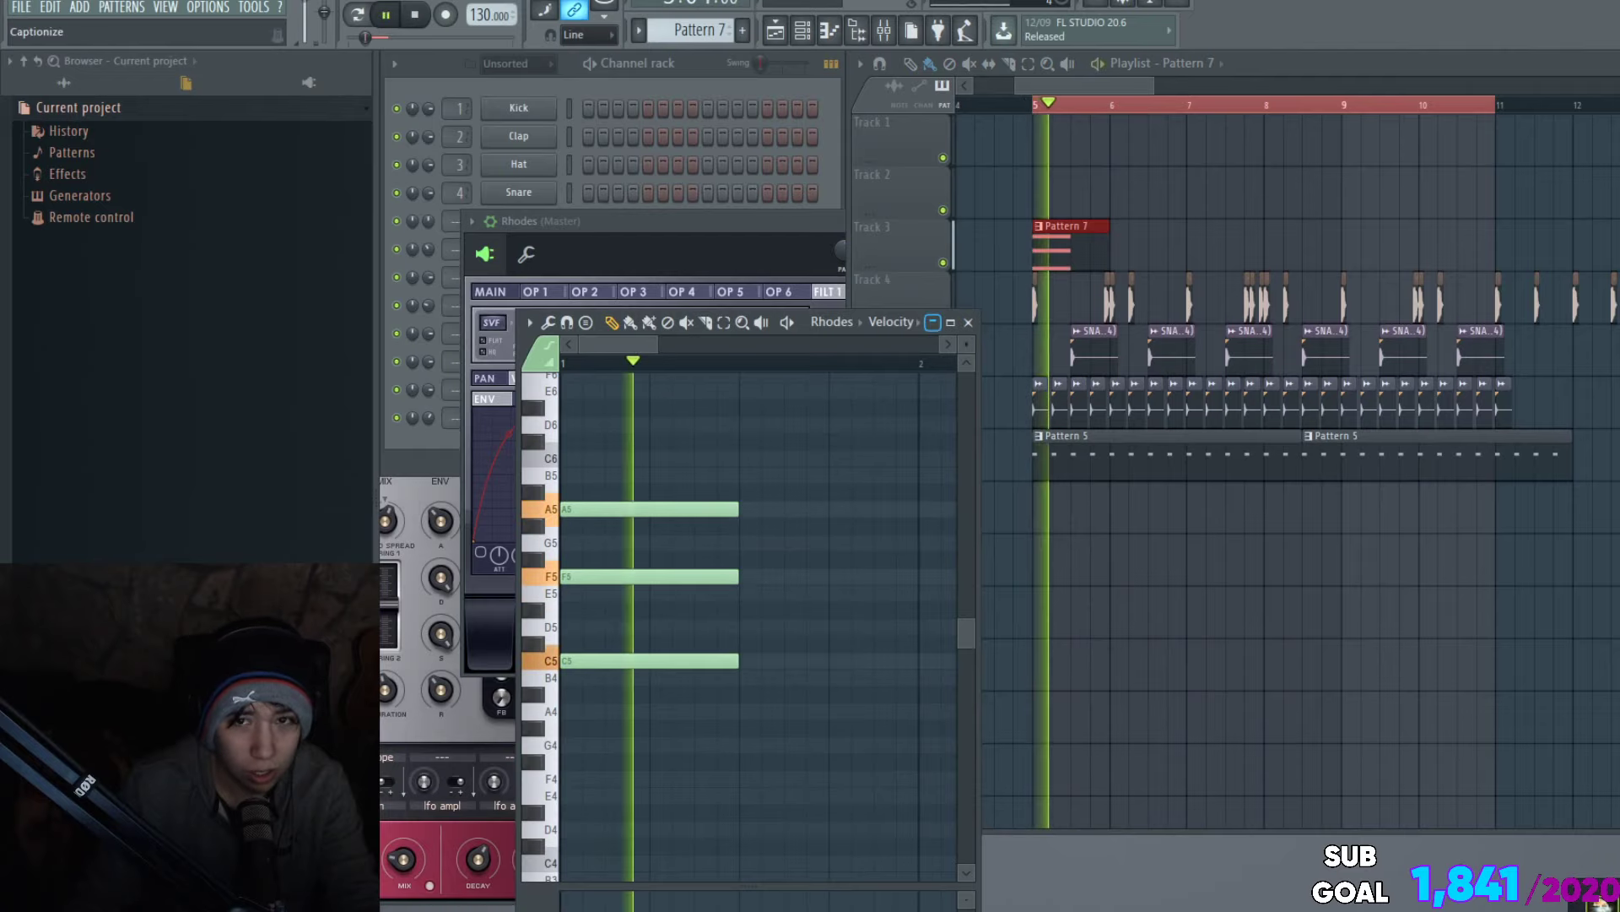
key("space")
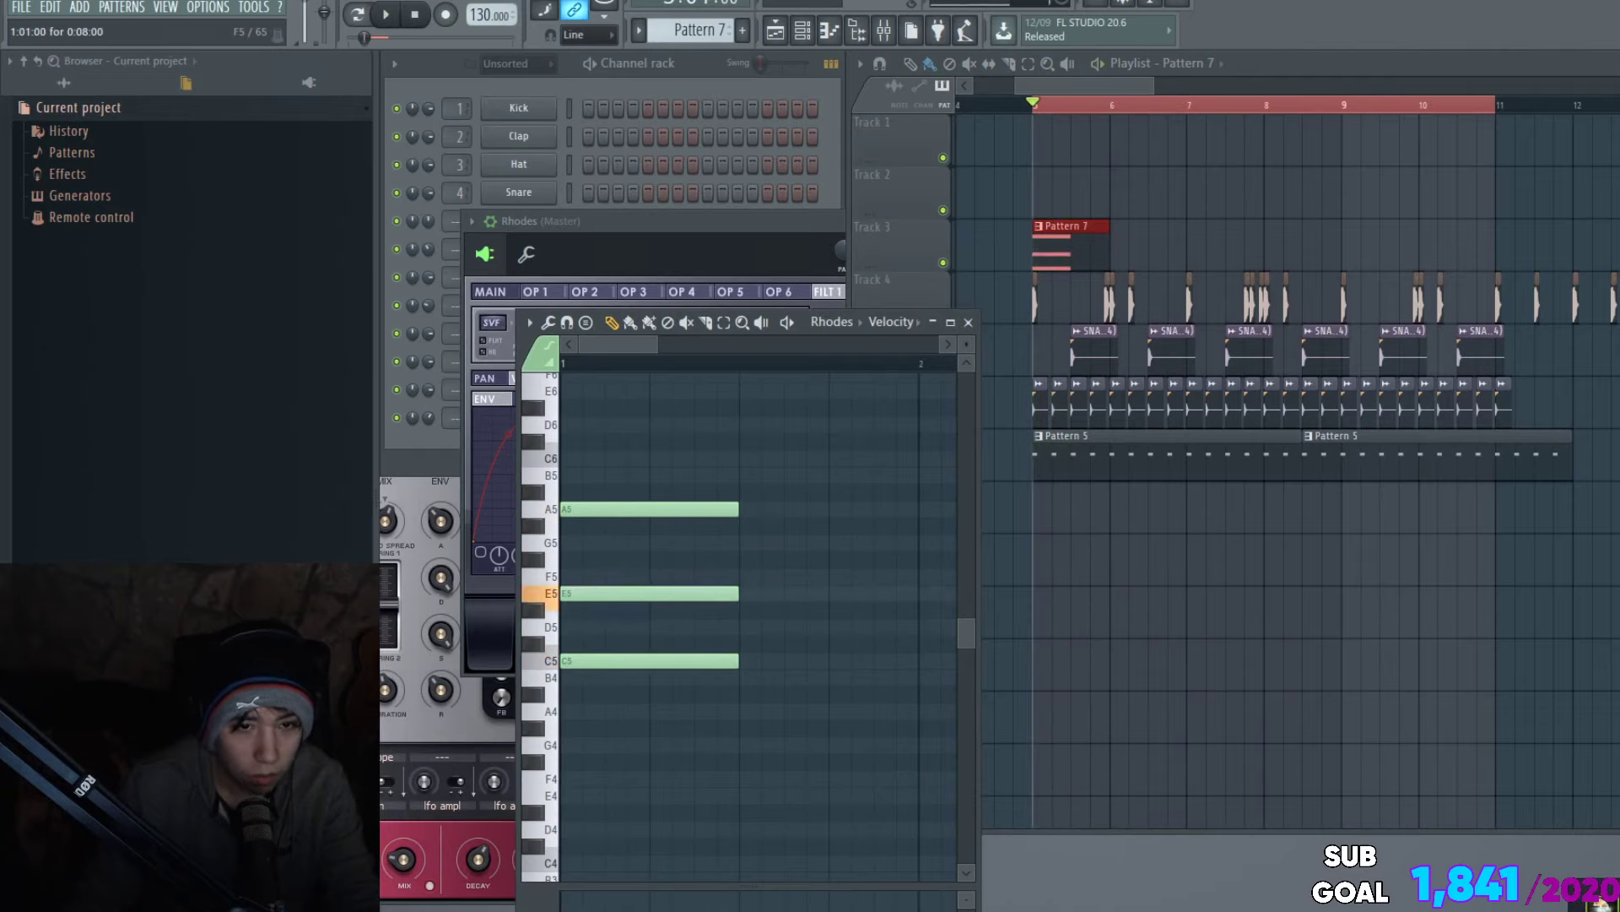
key("space")
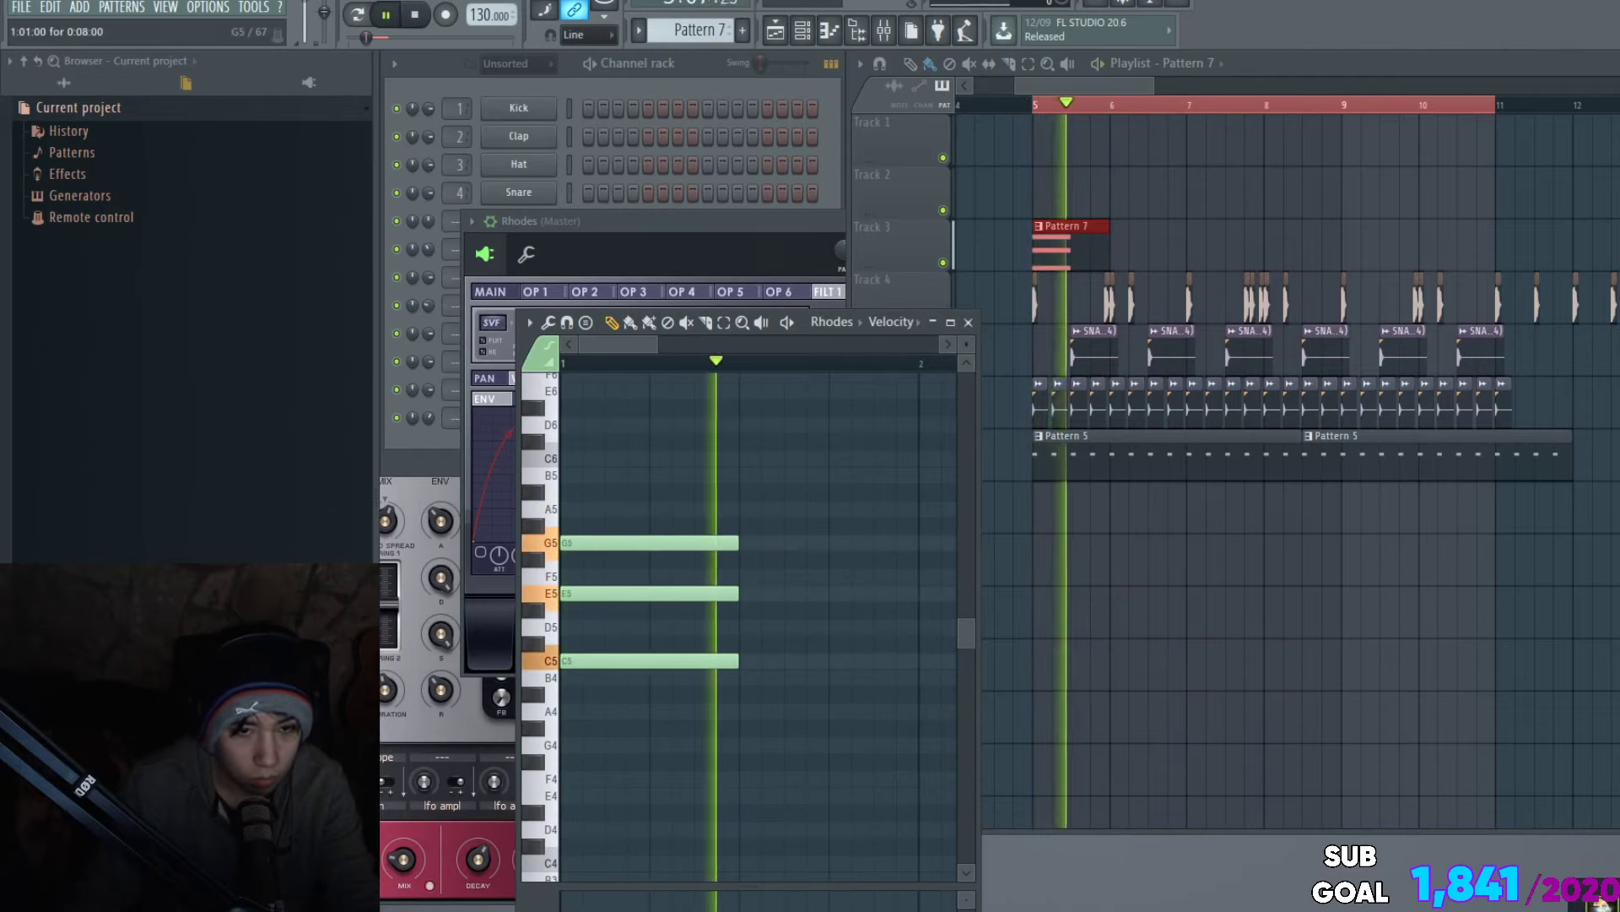
Step: Lengthen the C5, E5 and G5 notes of the first chord to one full bar
key("space")
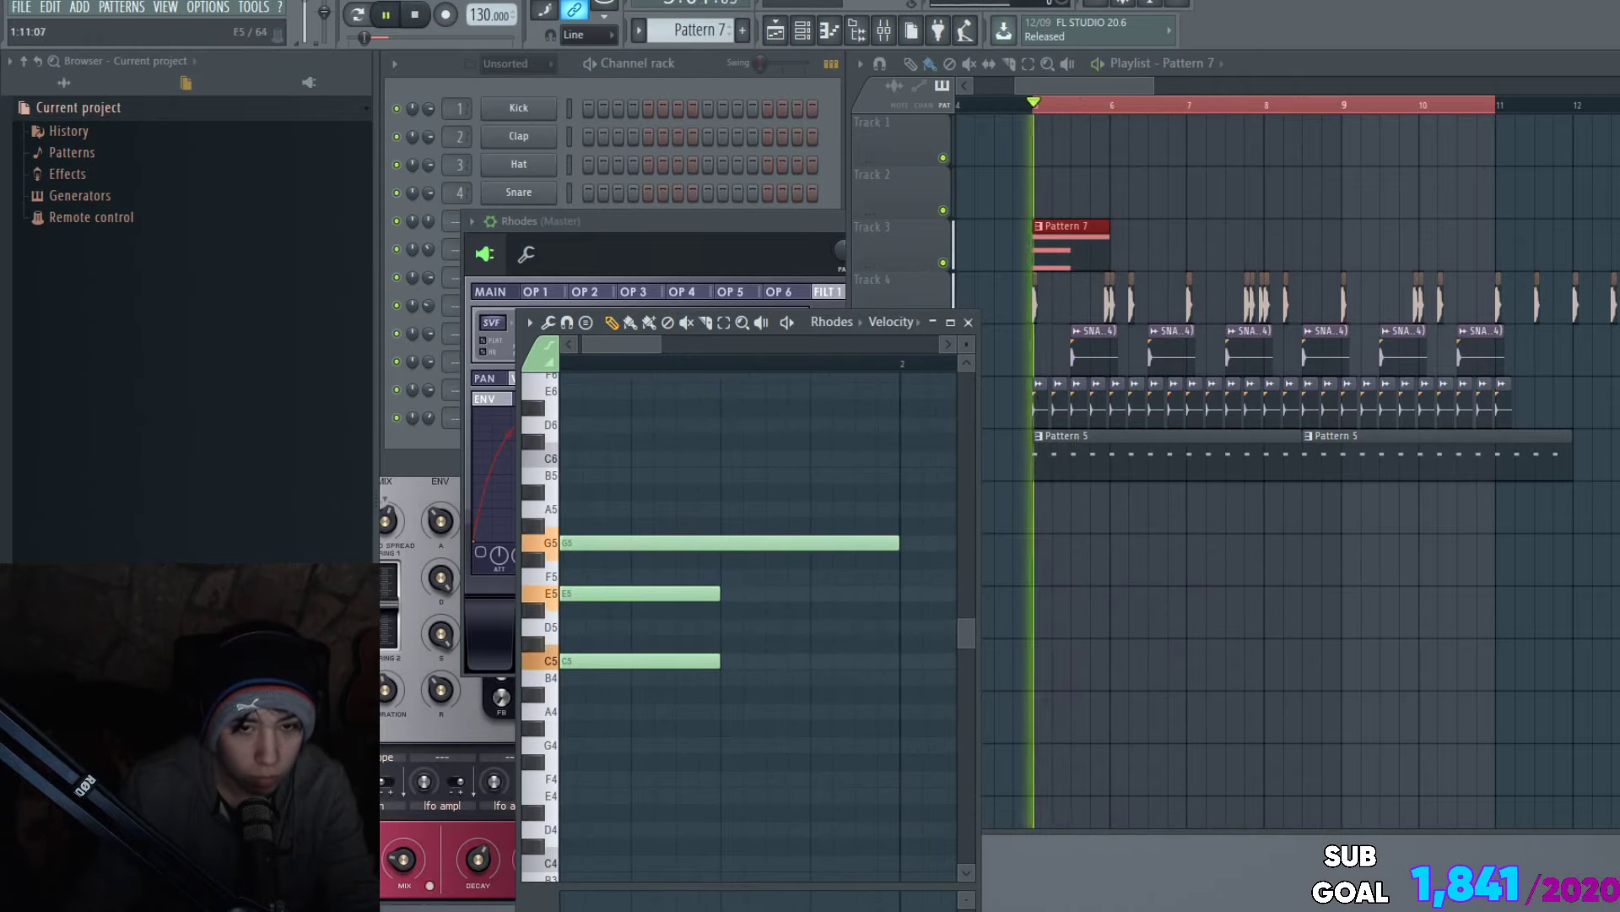
key("space")
key("space")
key("space")
left_click_drag(720, 593, 900, 594)
key("space")
key("space")
left_click_drag(720, 661, 832, 629)
Step: Build a one-bar D5, F#5 and A5 chord at bar 2 of Pattern 7 and play it back
key("space")
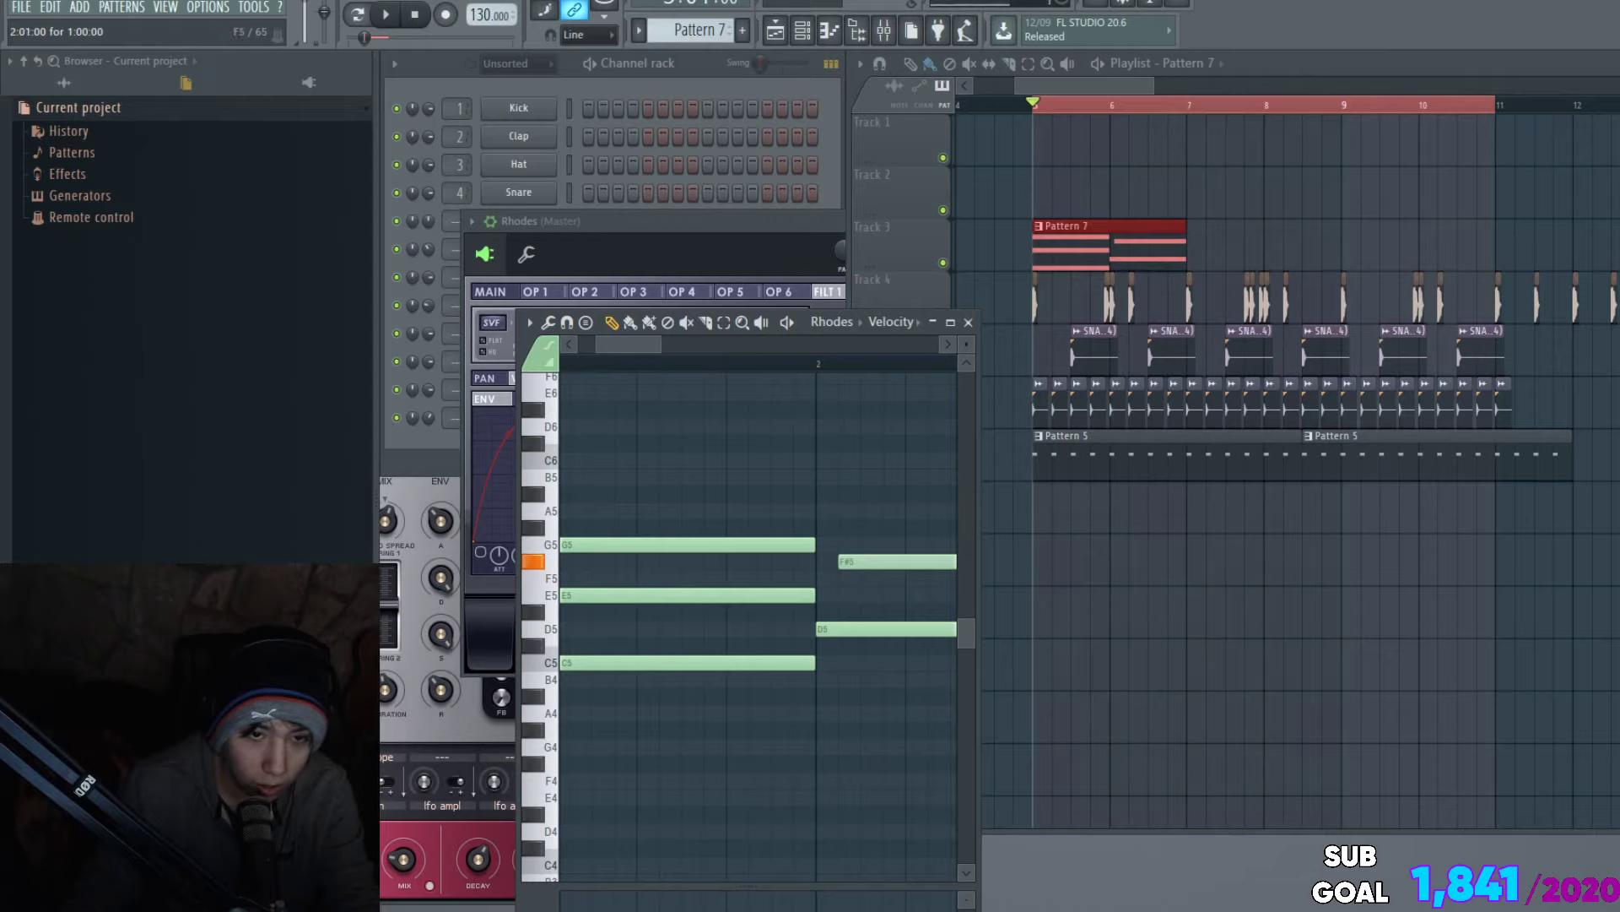
key("space")
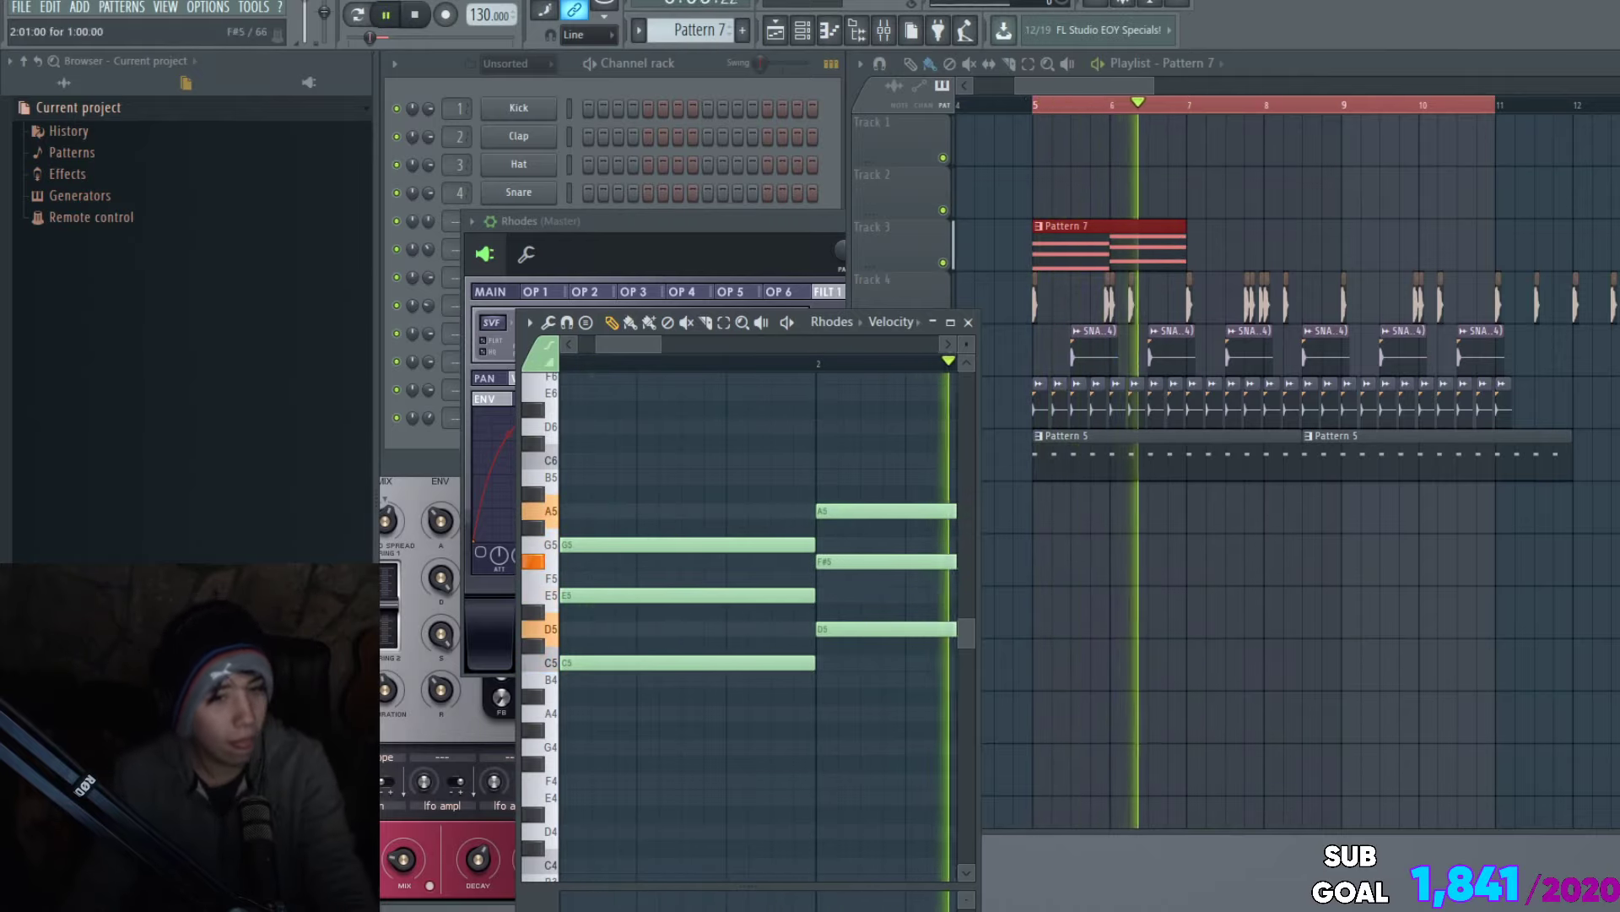
key("space")
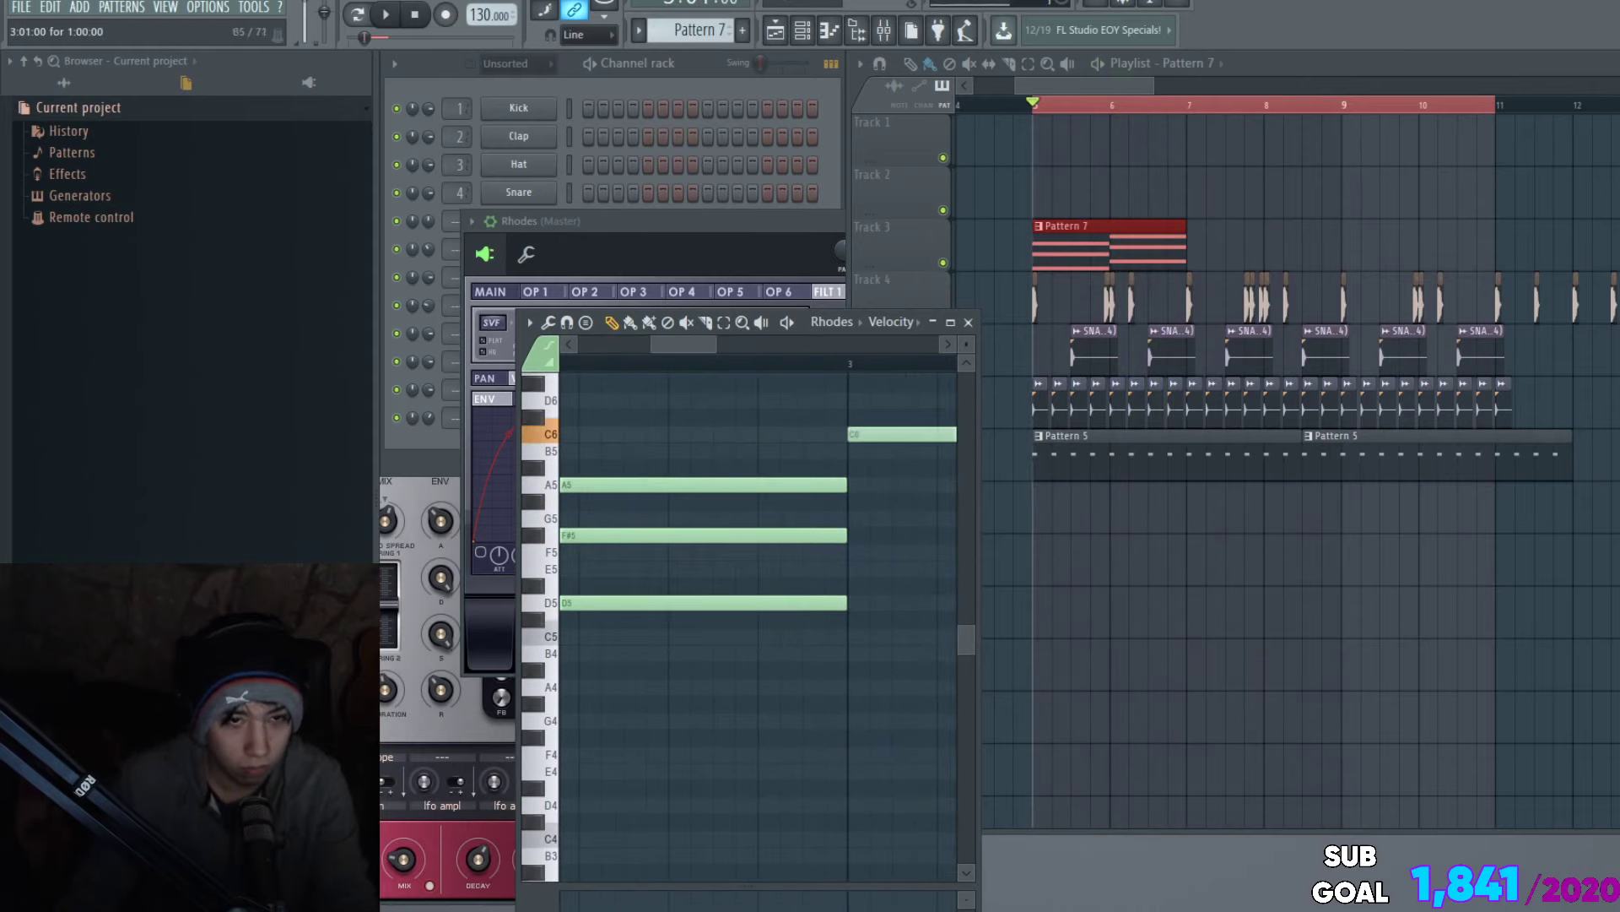
Step: Build a one-bar F5, A5 and C6 chord at bar 3 of Pattern 7 and audition the progression
scroll(854, 439, "up", 3)
left_click(847, 508)
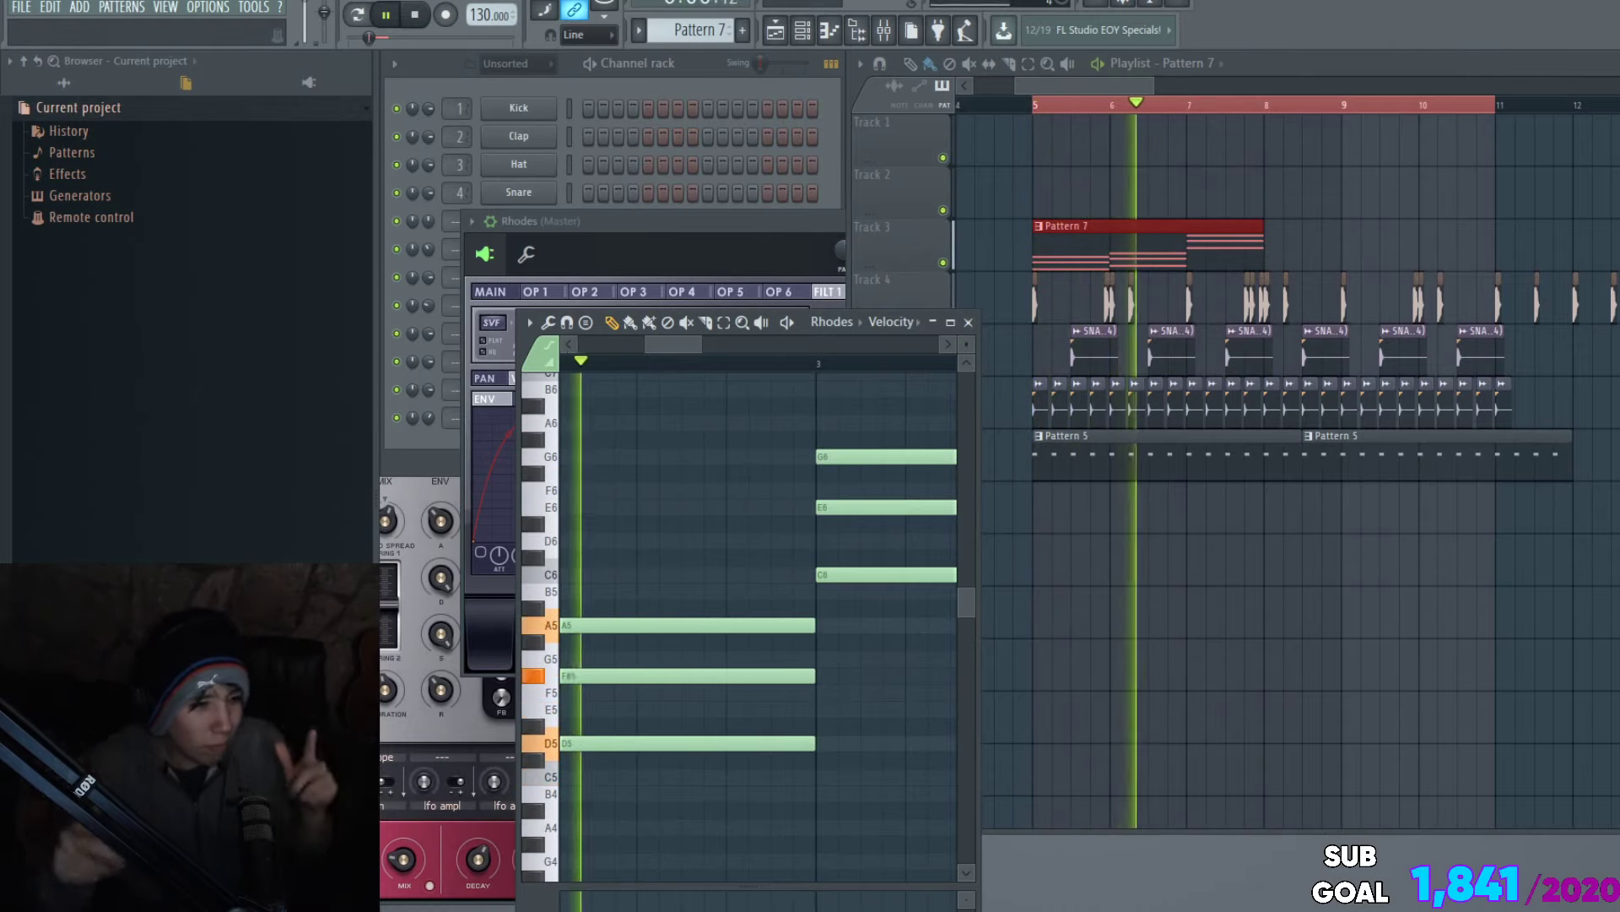
key("space")
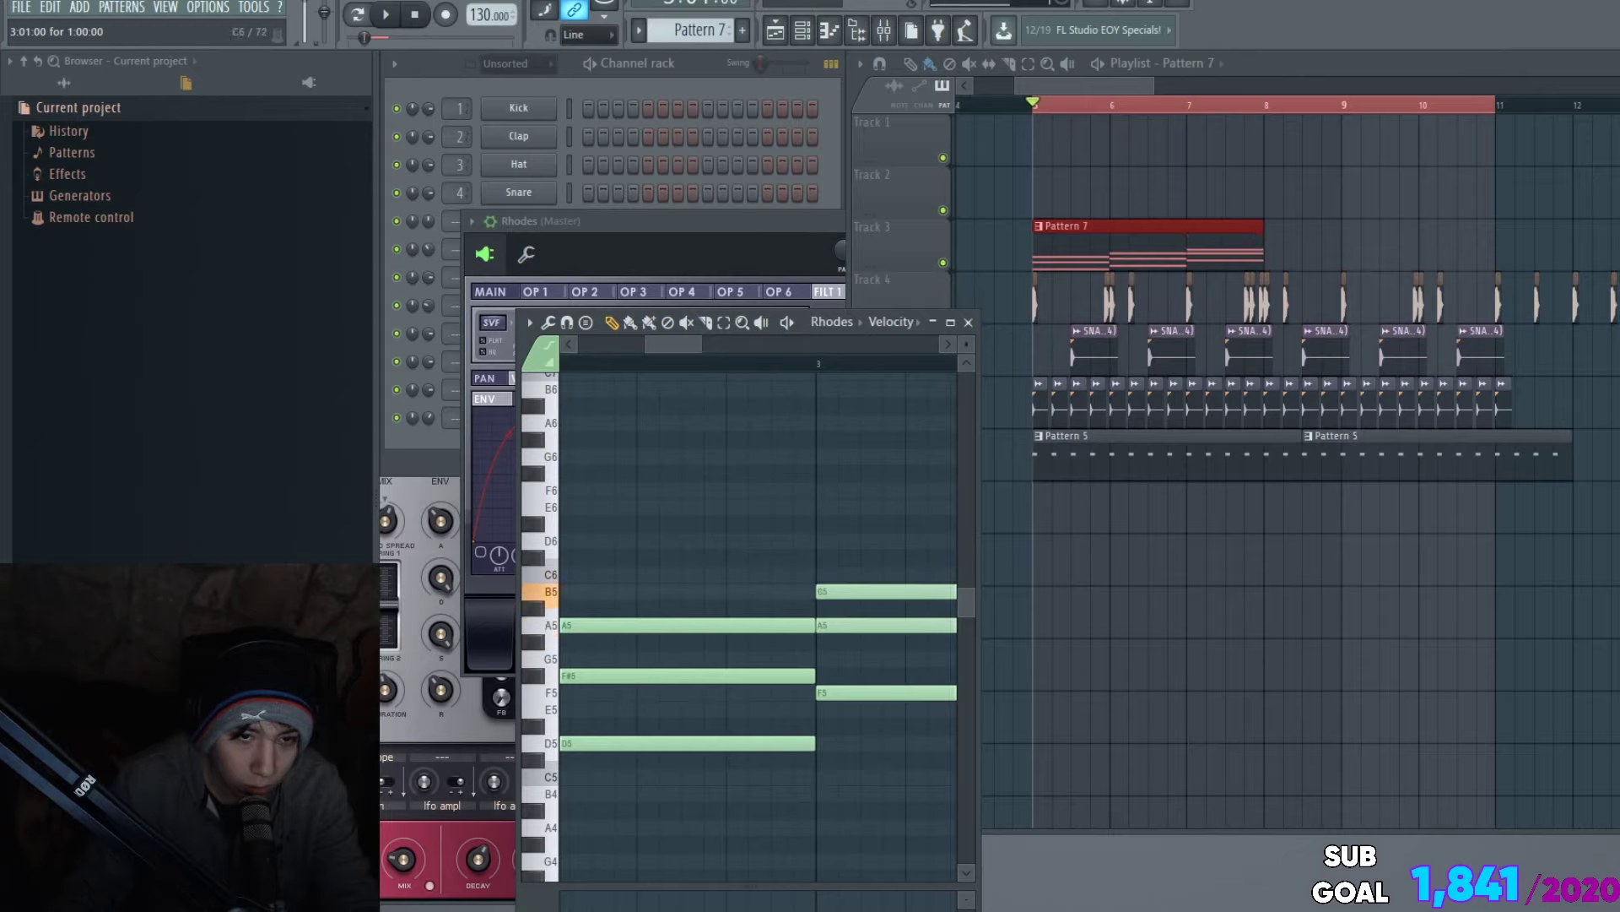
left_click_drag(860, 591, 861, 575)
key("space")
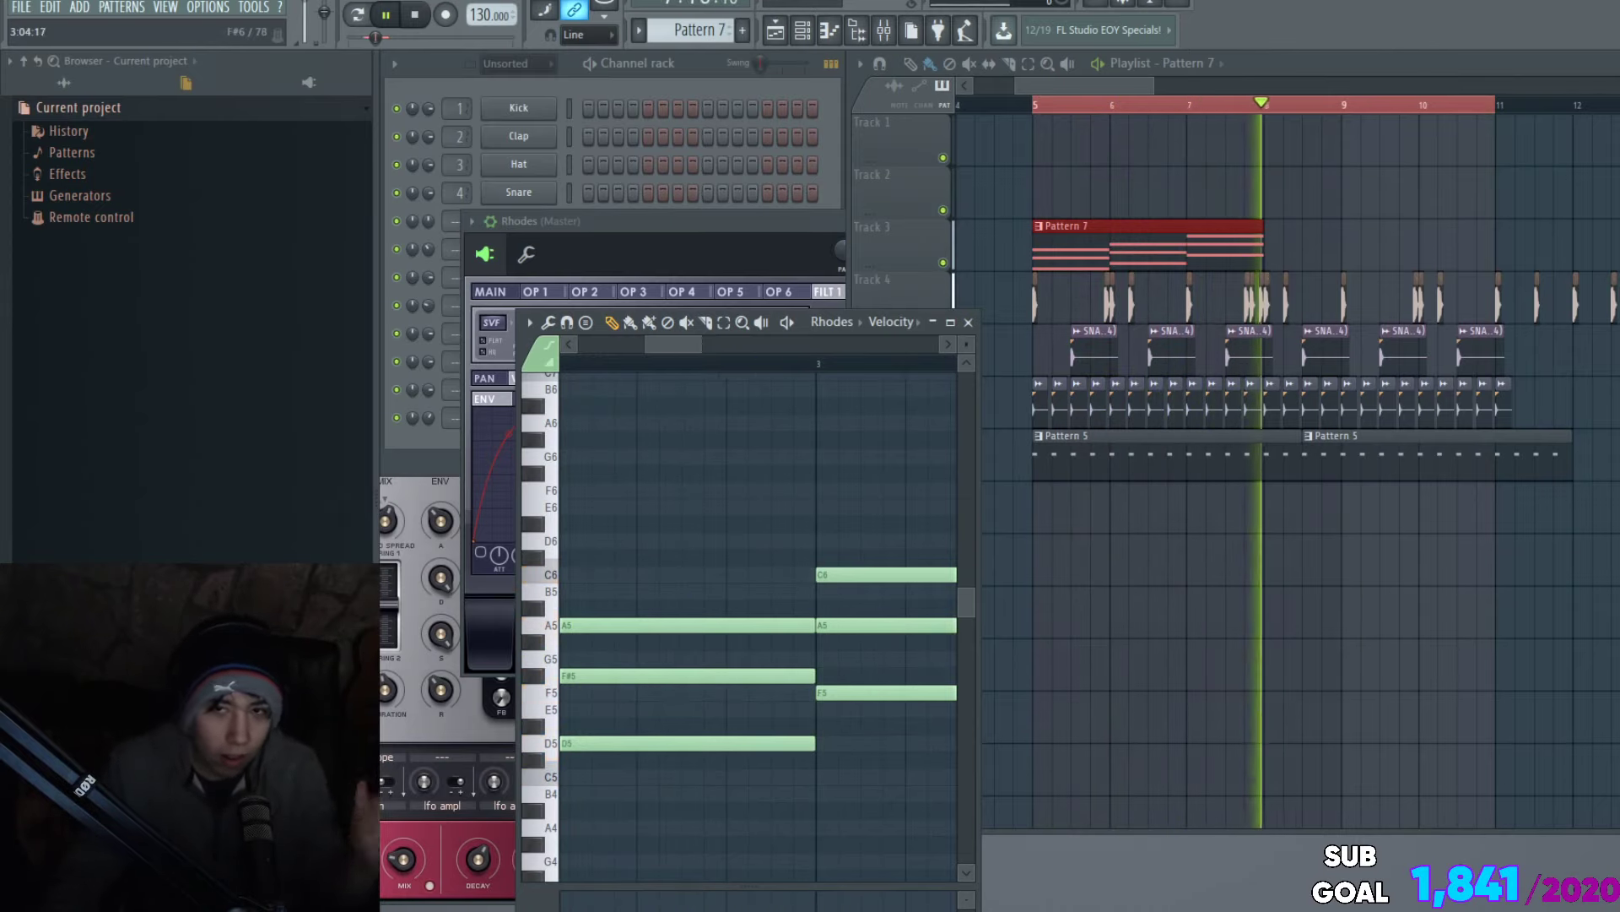
scroll(903, 457, "down", 3)
key("space")
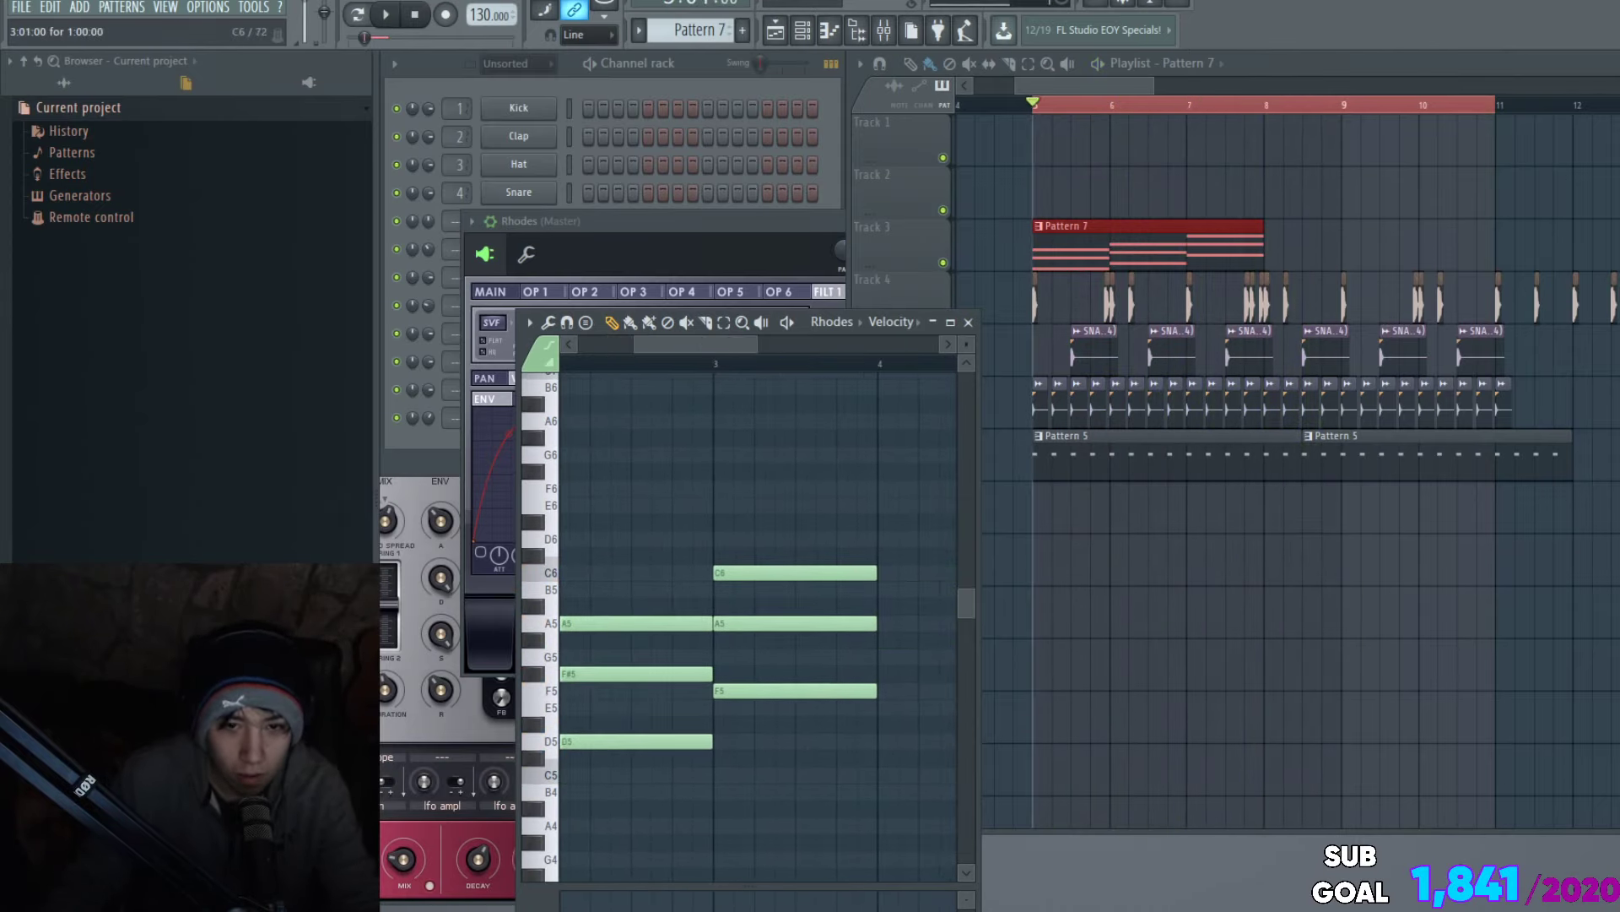
Step: Extend the F5, A5 and C6 notes of the third chord to two bars, ending at bar 5
mouse_move(876, 573)
left_mouse_down()
mouse_move(954, 573)
mouse_move(888, 573)
left_mouse_up()
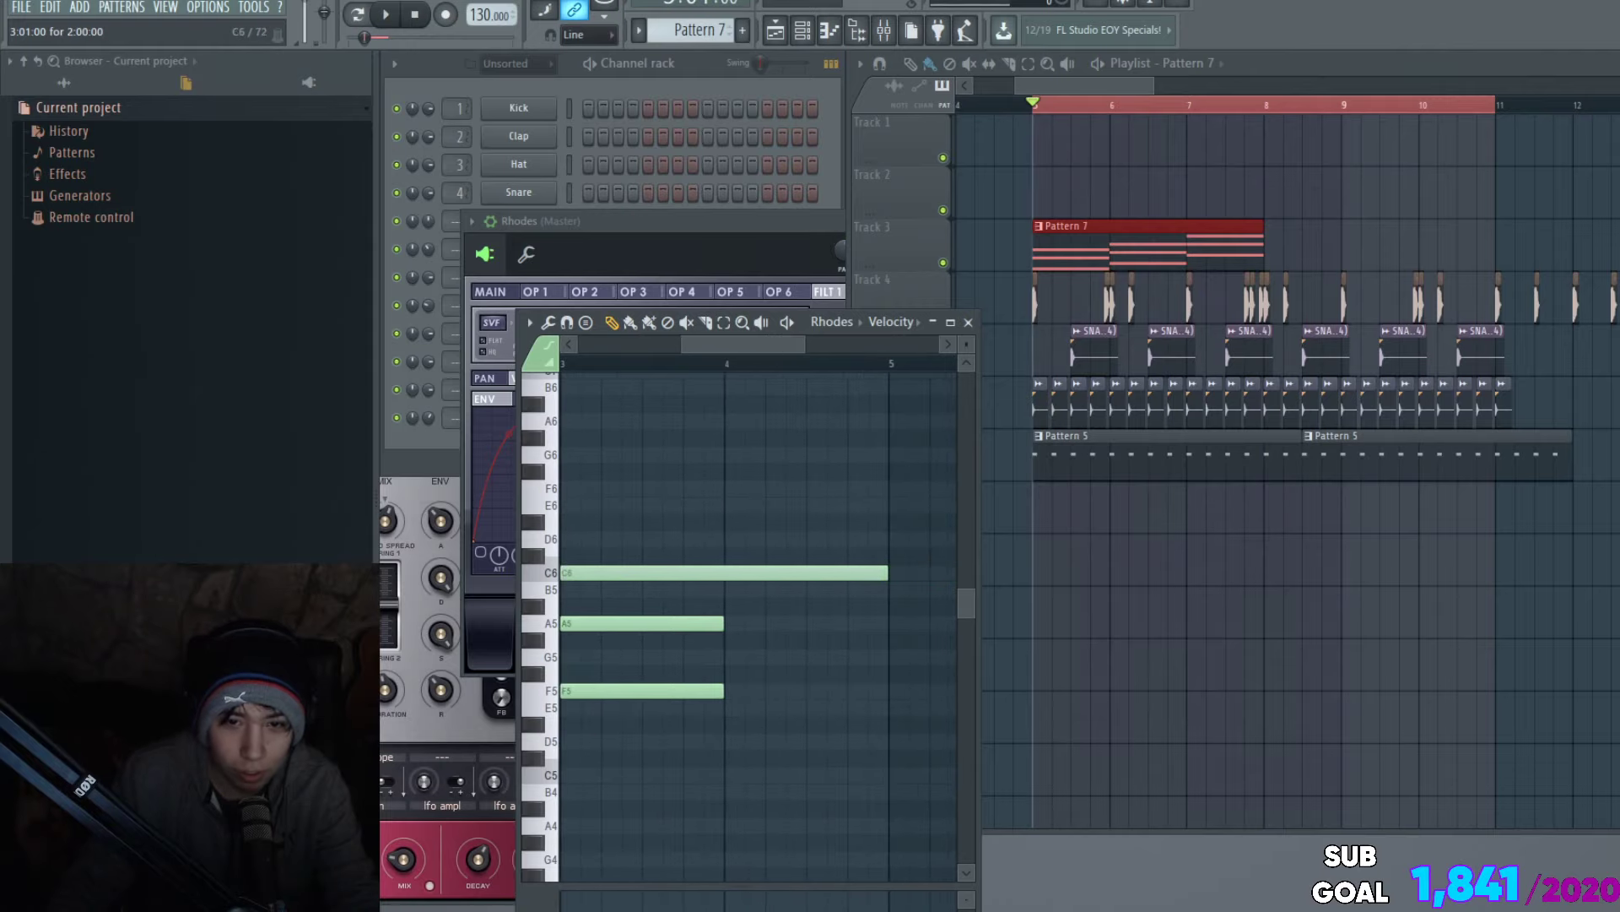
left_click_drag(721, 624, 866, 624)
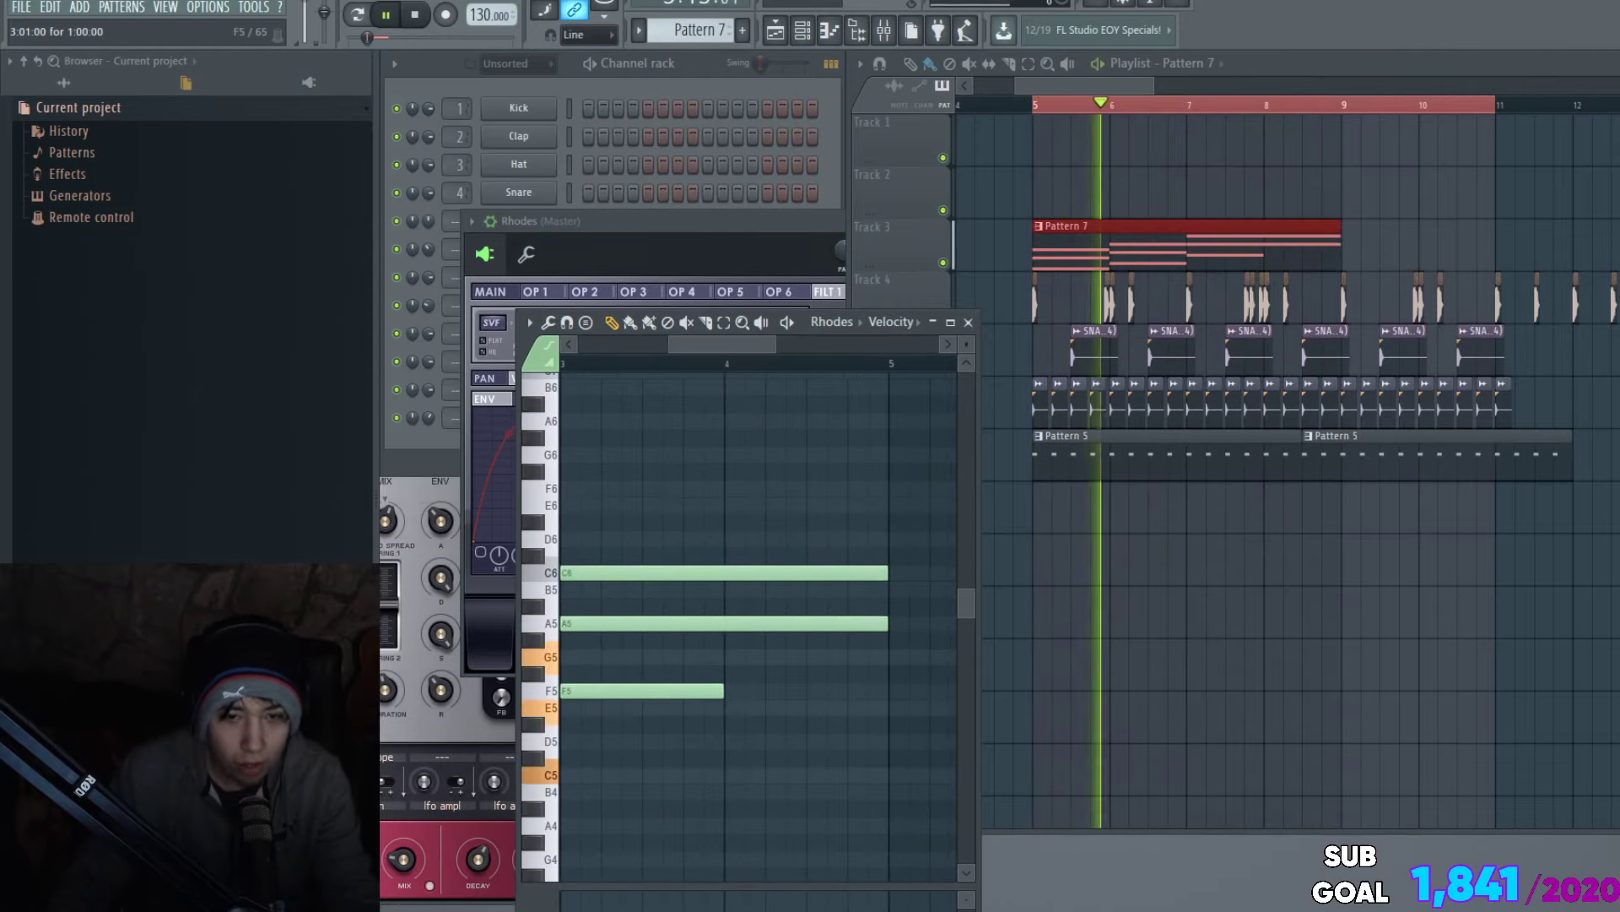
left_click_drag(722, 691, 888, 691)
Step: Shorten the playlist's loop selection to run from bar 5 to bar 9 and play the loop
left_click_drag(1495, 105, 1358, 105)
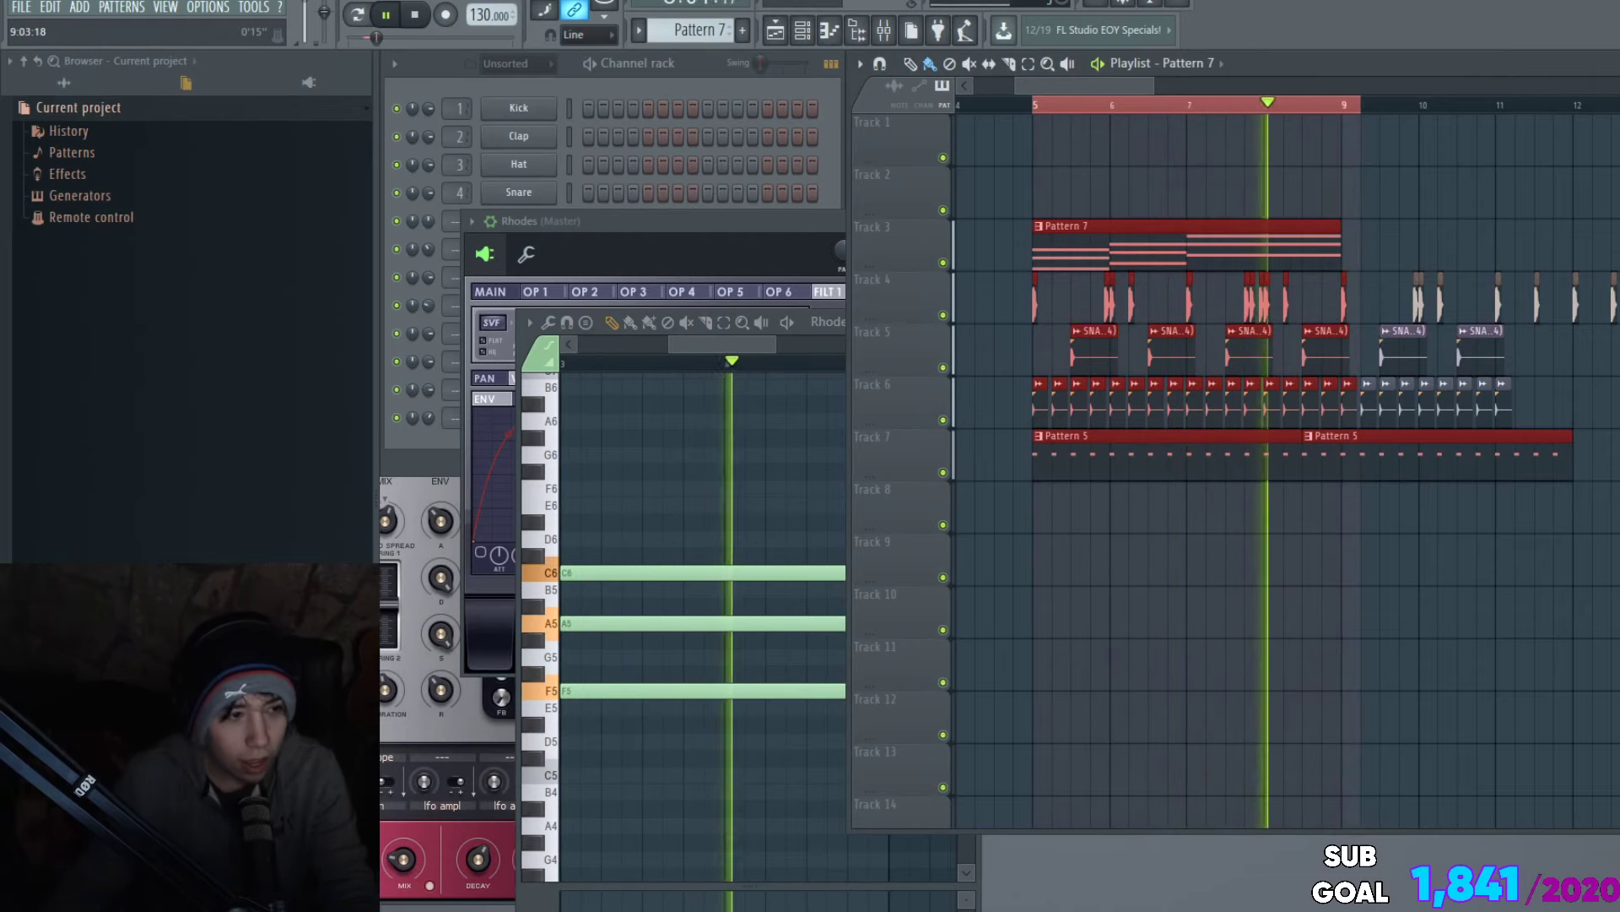
left_click(827, 292)
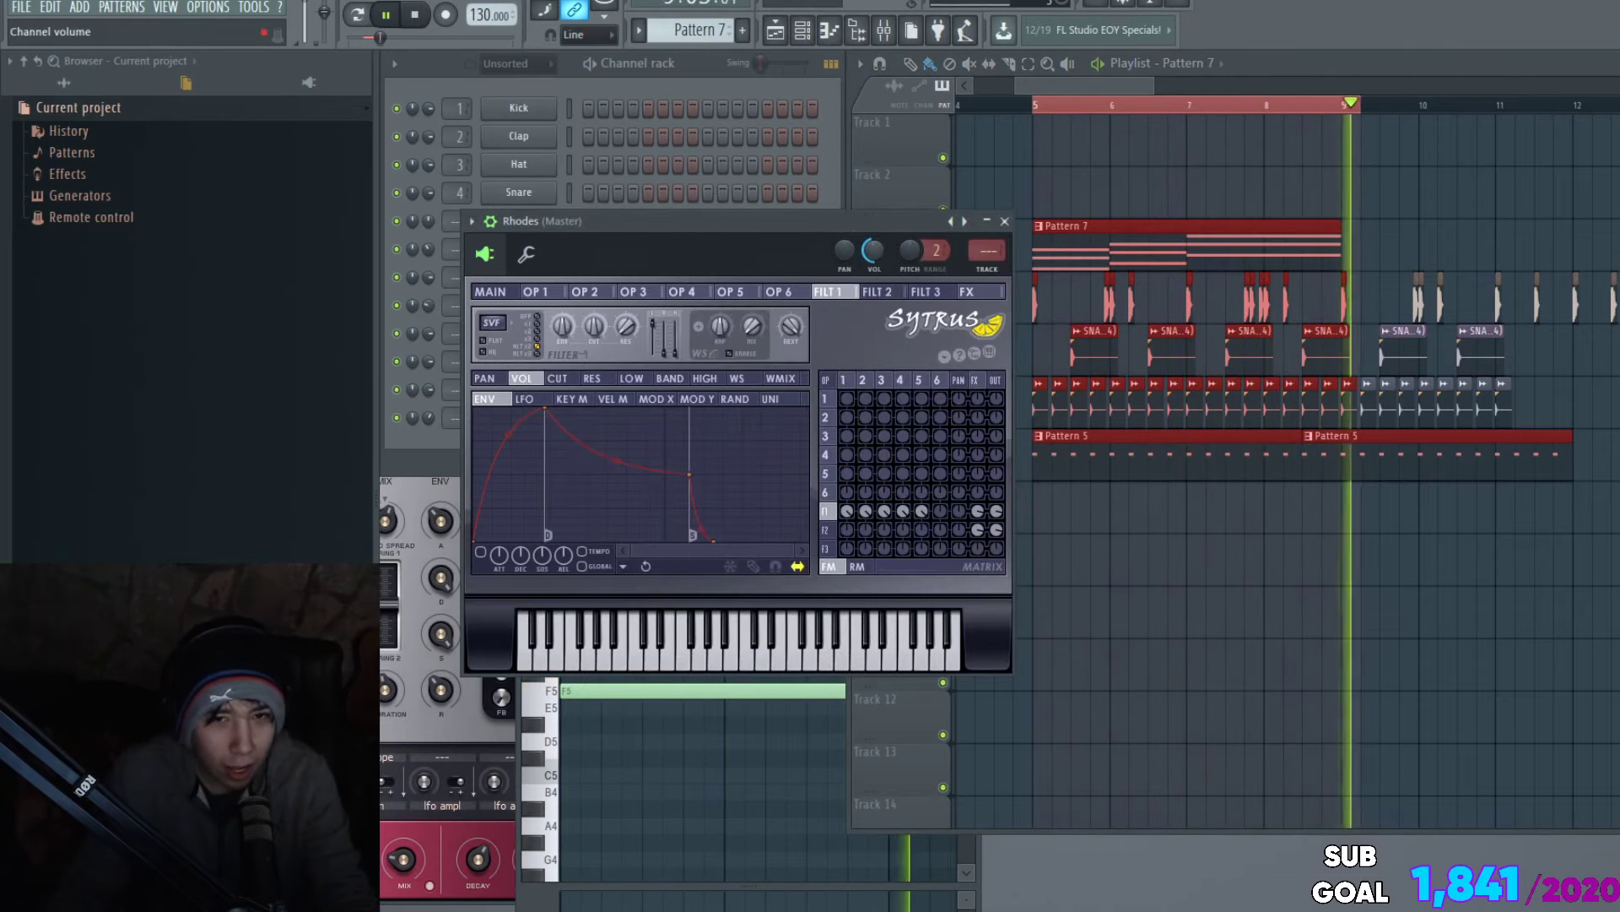
key("space")
left_click(1360, 105)
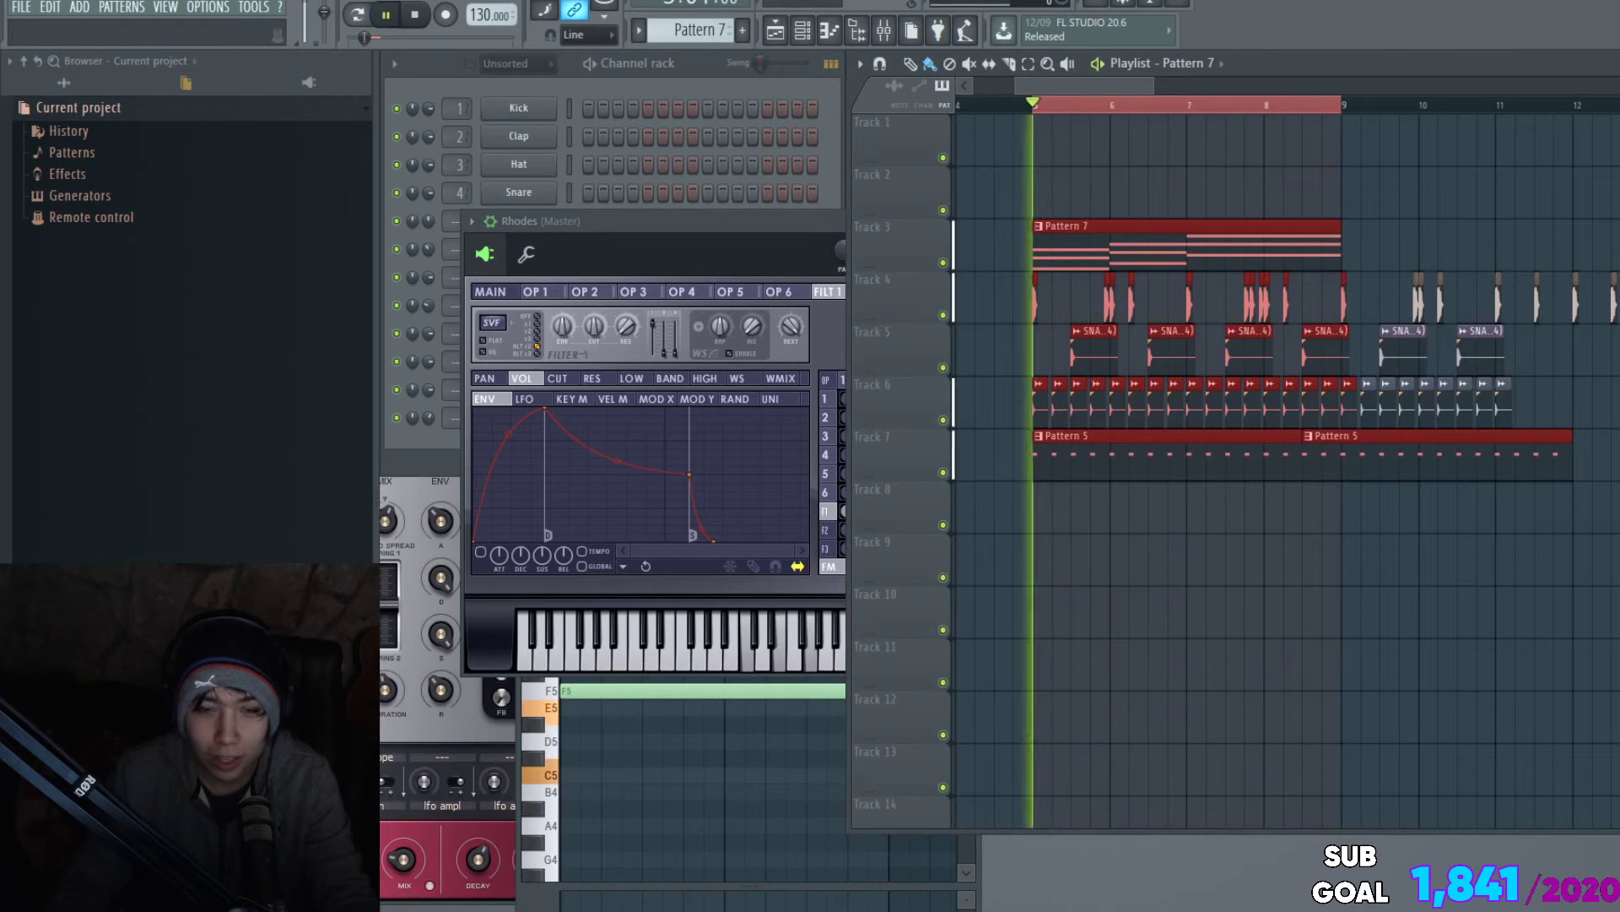
left_click_drag(802, 221, 877, 255)
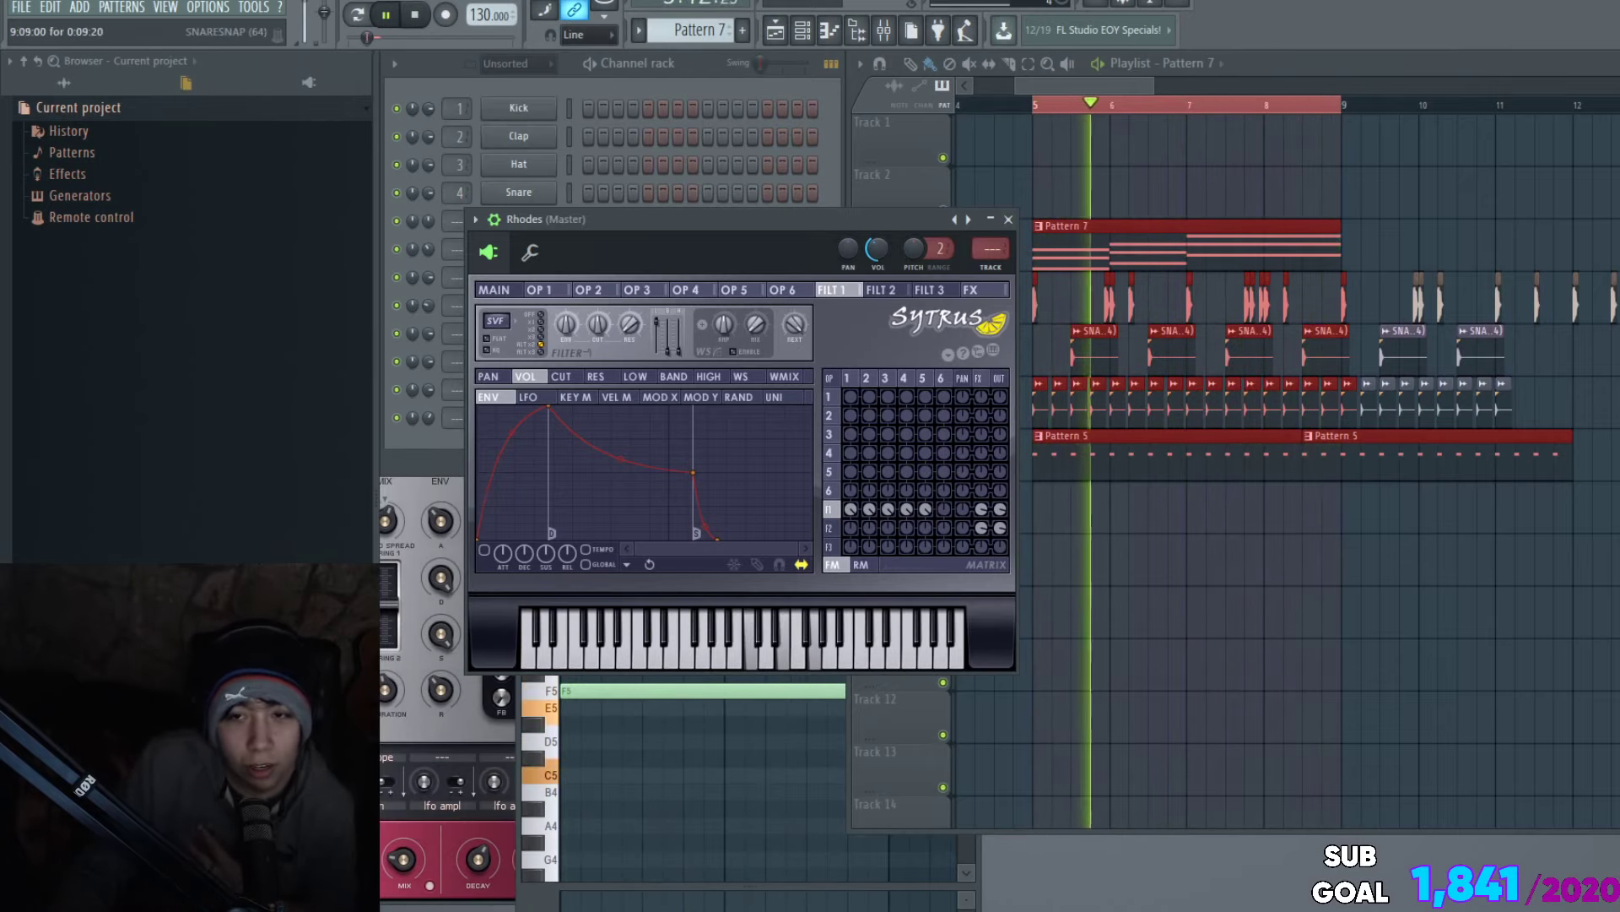
Step: Delete the extra Track 6 clip after bar 9, then re-place the second Pattern 5 clip and trim it to end just past bar 9
left_click(1366, 353)
right_click(1371, 407)
right_click(1378, 456)
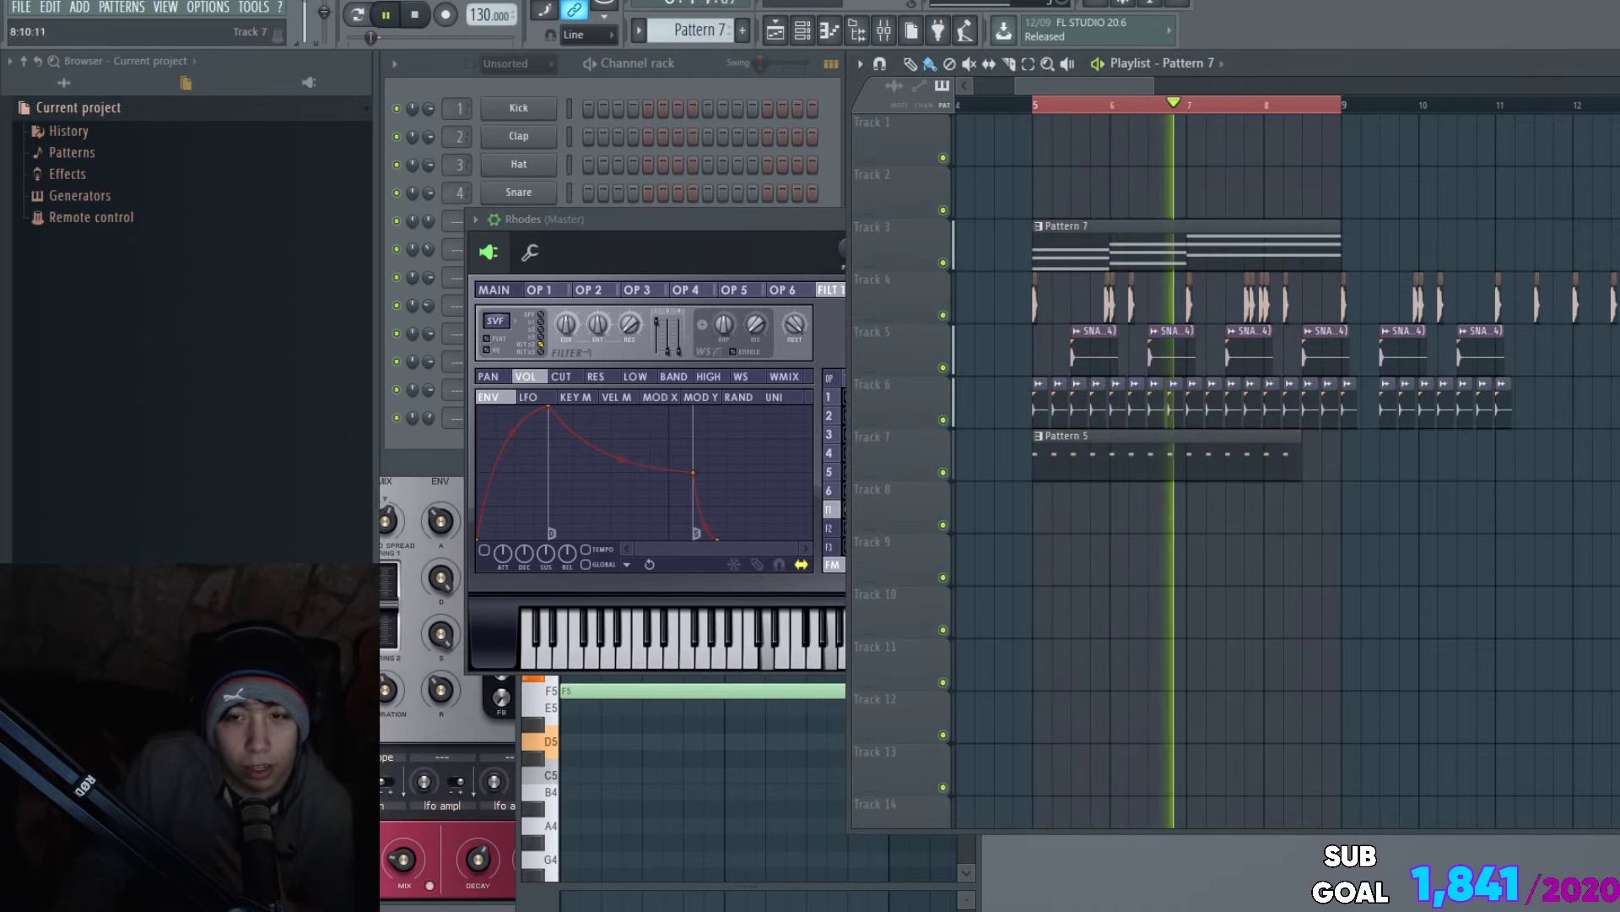
left_click(1276, 457)
left_click(1311, 457)
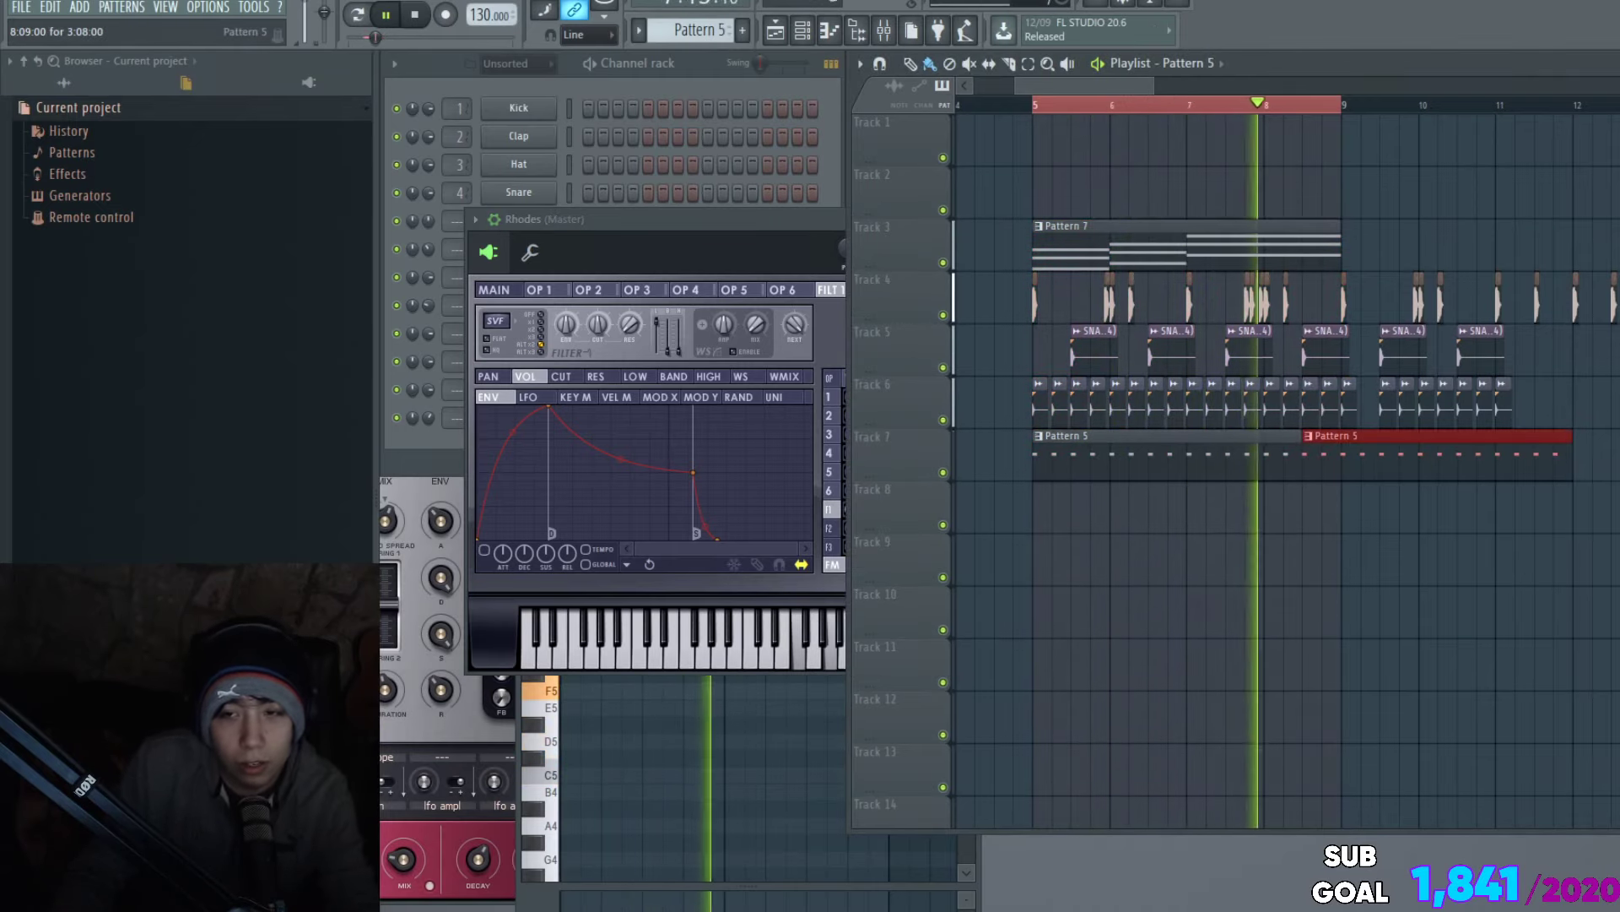
left_click_drag(1570, 458, 1360, 458)
Step: Delete the leftover drum clips beyond bar 9 on Tracks 4, 5 and 6
right_click(1407, 407)
right_click(1403, 352)
right_click(1446, 407)
right_click(1481, 353)
right_click(1441, 302)
right_click(1420, 302)
right_click(1576, 302)
right_click(1503, 406)
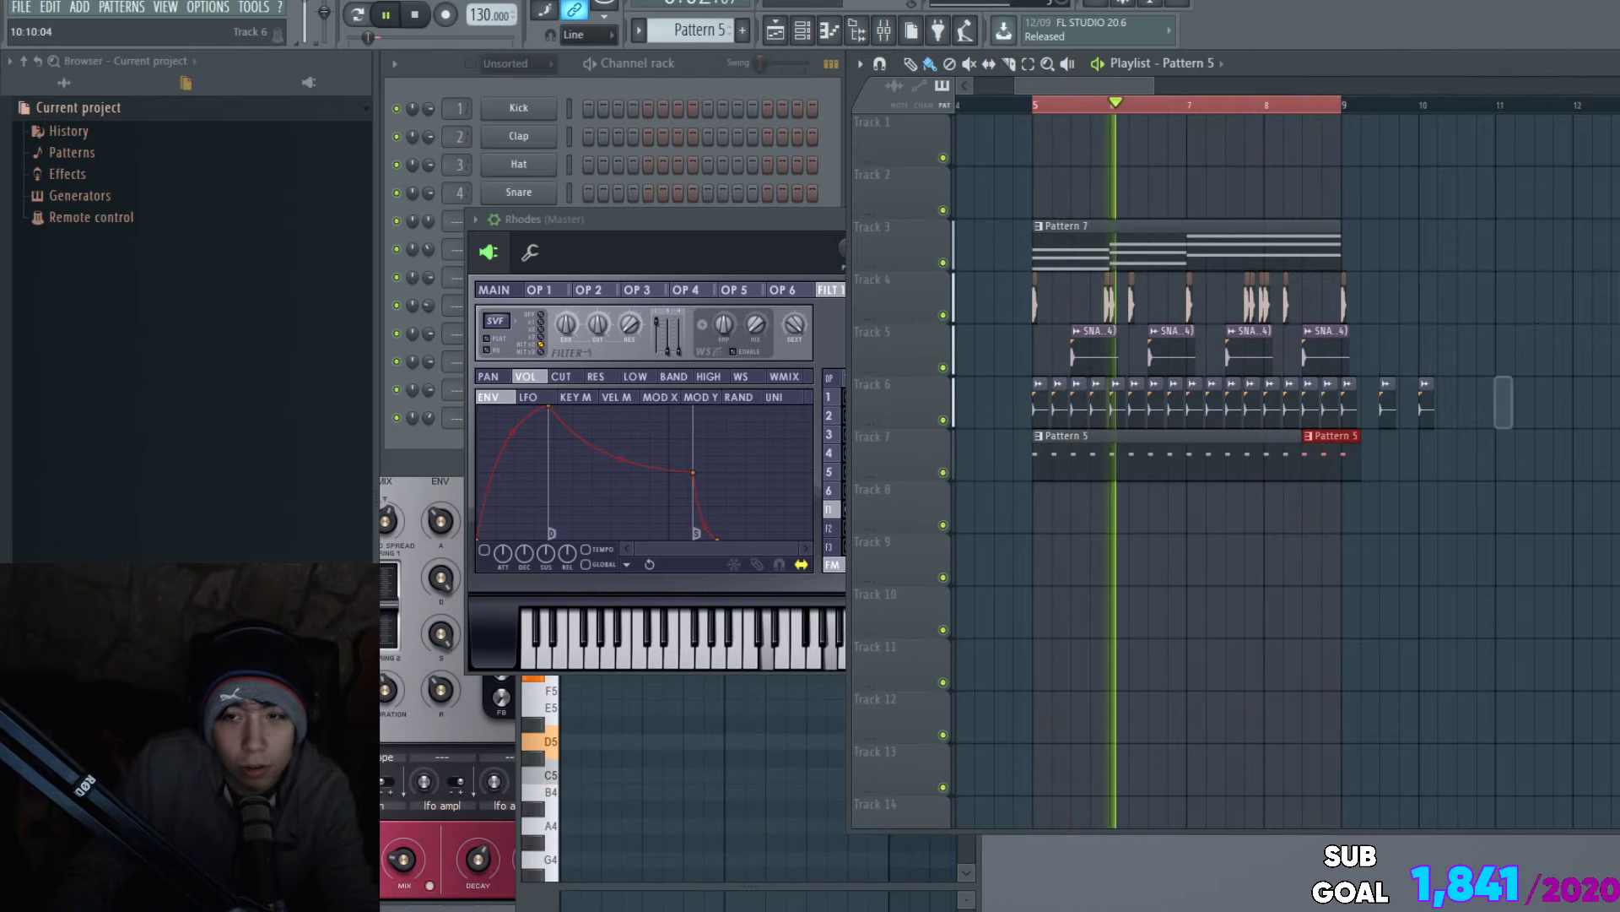
Step: Repeat the Pattern 7 clip along Track 3 at bars 9, 13 and 17
left_click(1300, 248)
left_click(1359, 248)
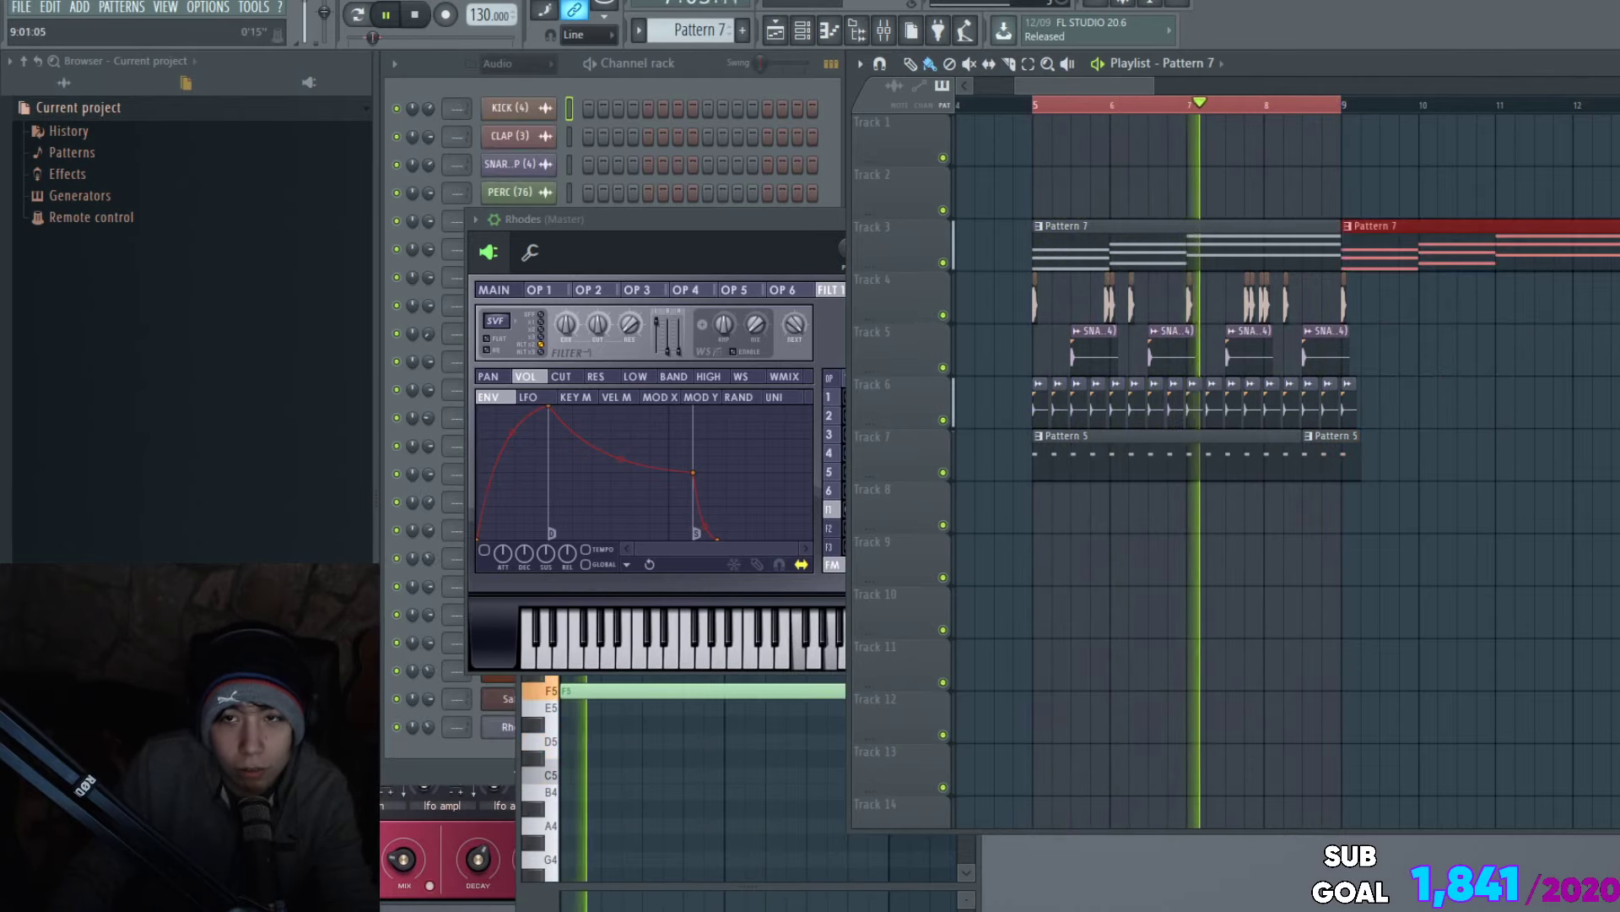
key("ctrl+a")
key("ctrl+d")
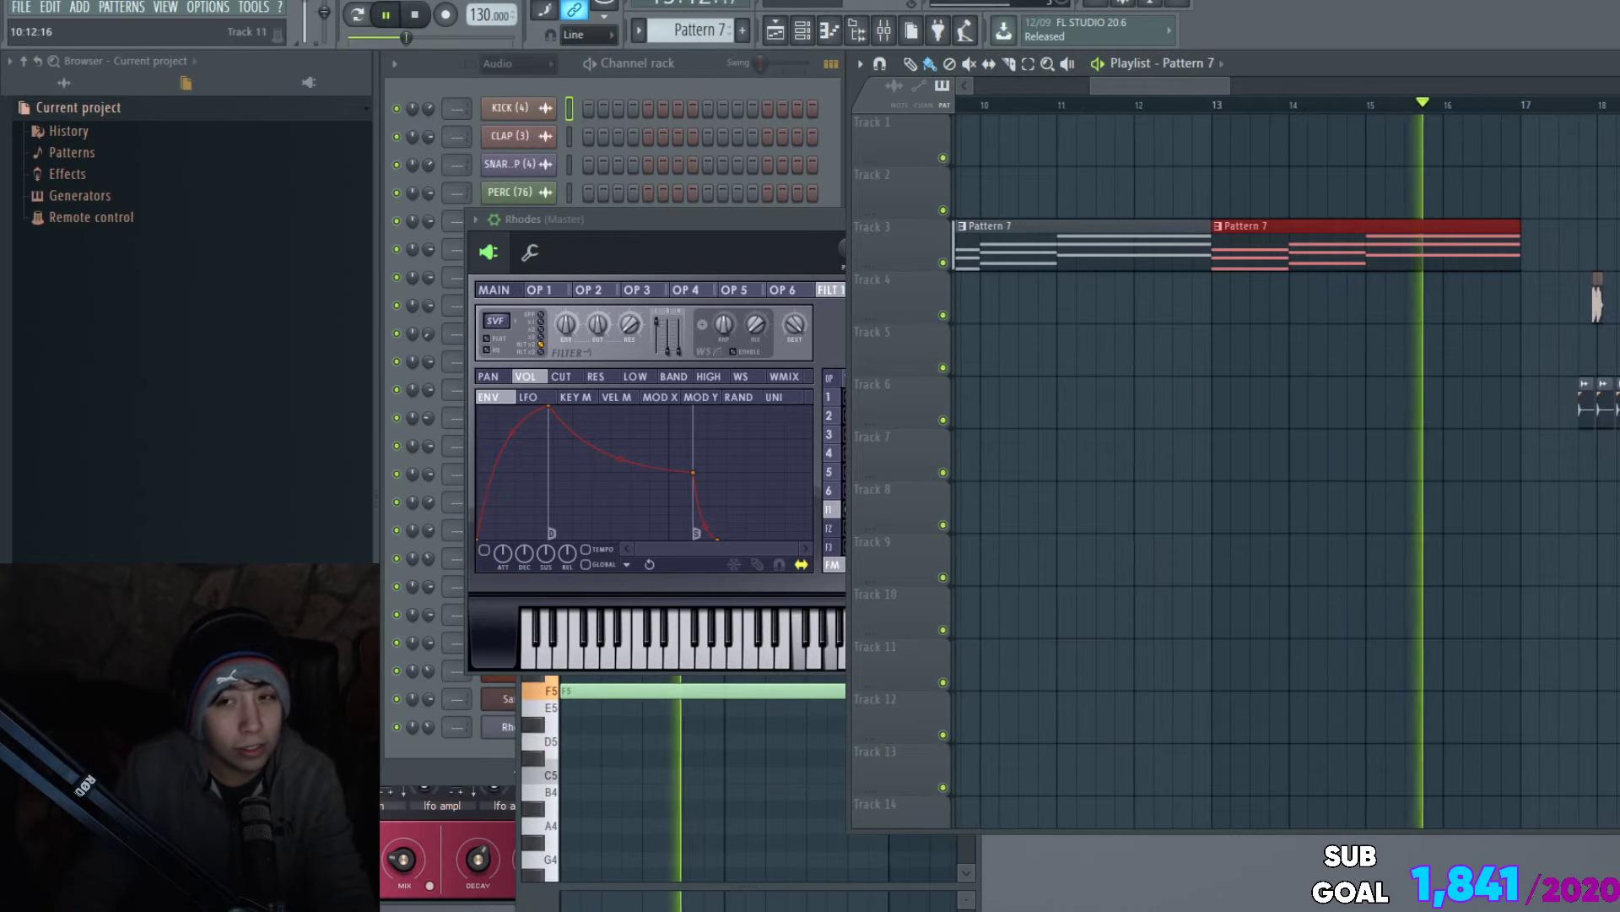
key("ctrl+b")
Step: Delete the leftover drum clips around bar 18 on Tracks 4 and 6 and add another Pattern 7 clip at bar 21
right_click(1598, 297)
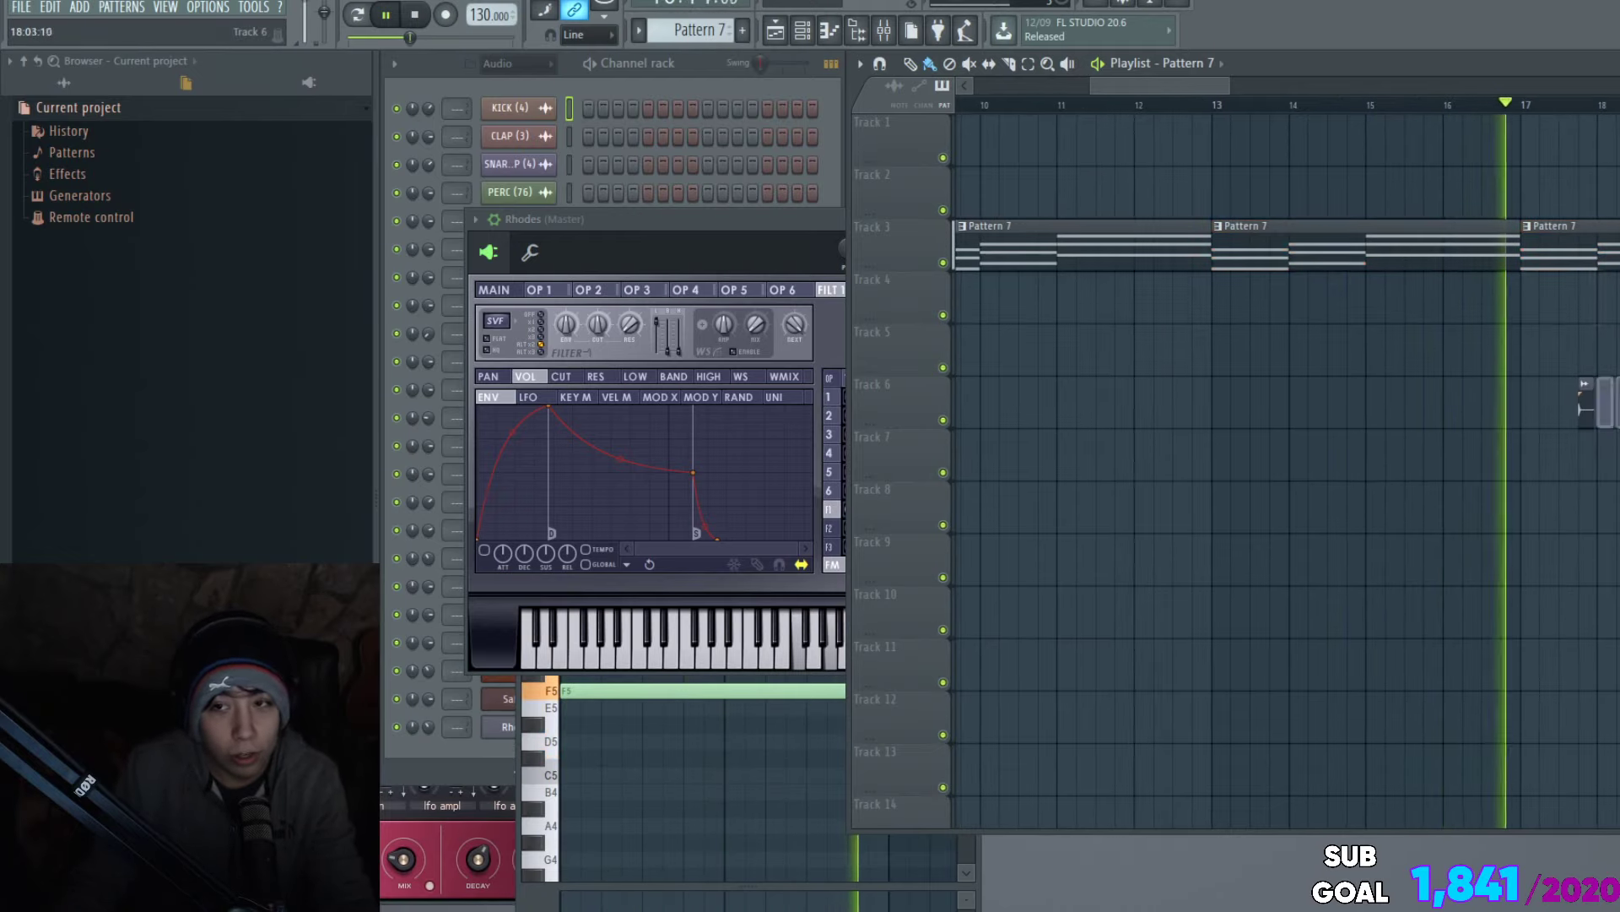
right_click(1587, 408)
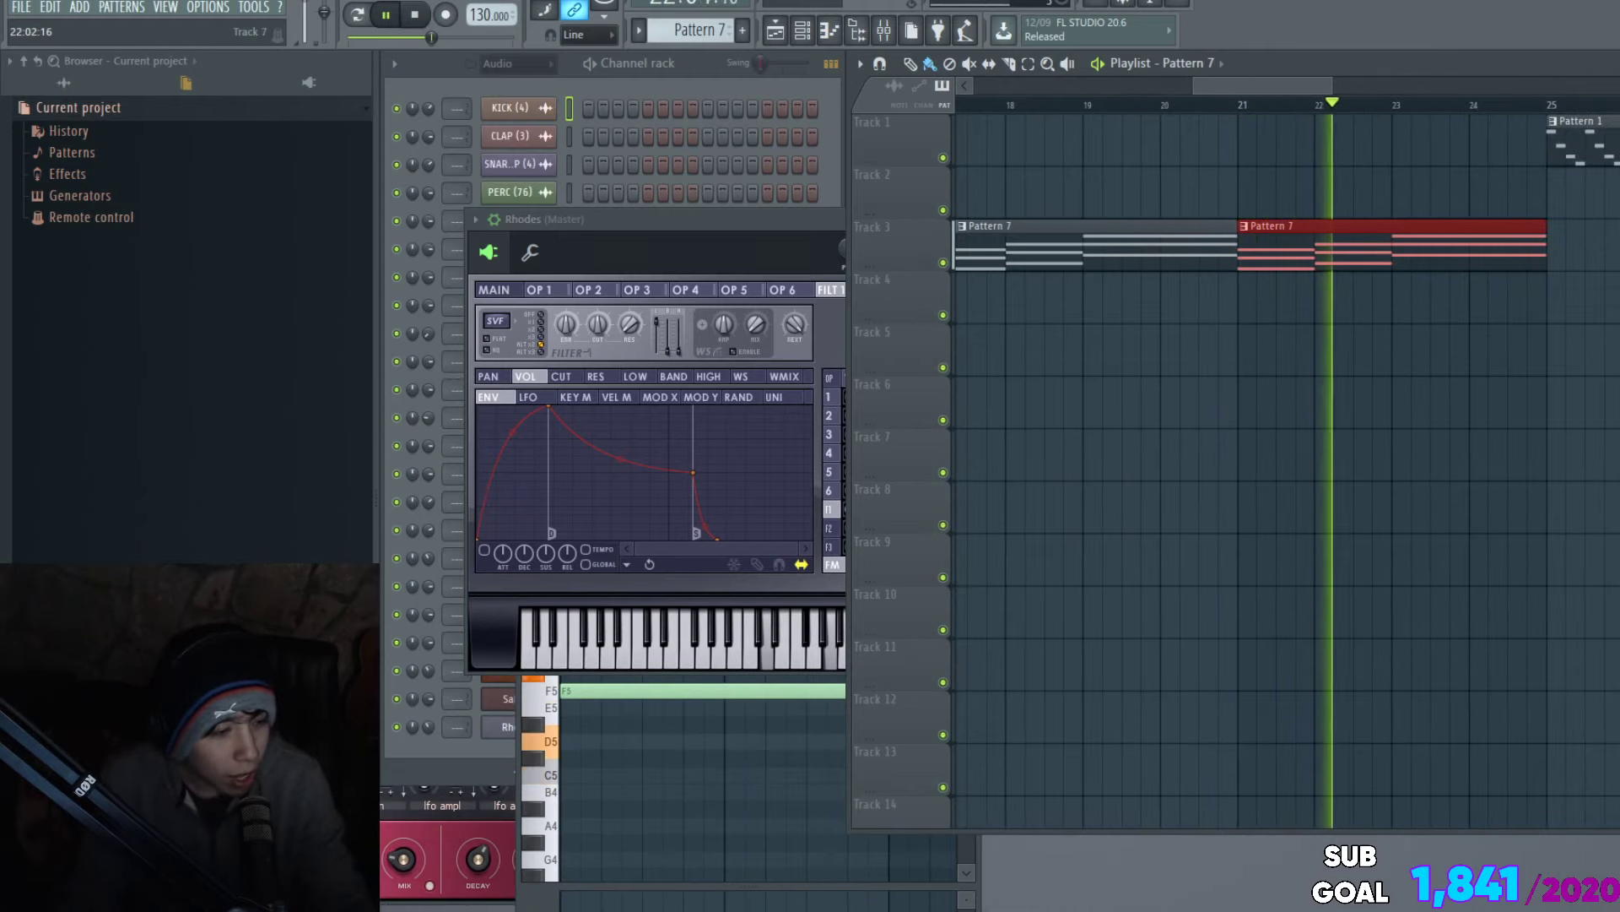
scroll(1316, 456, "down", 5)
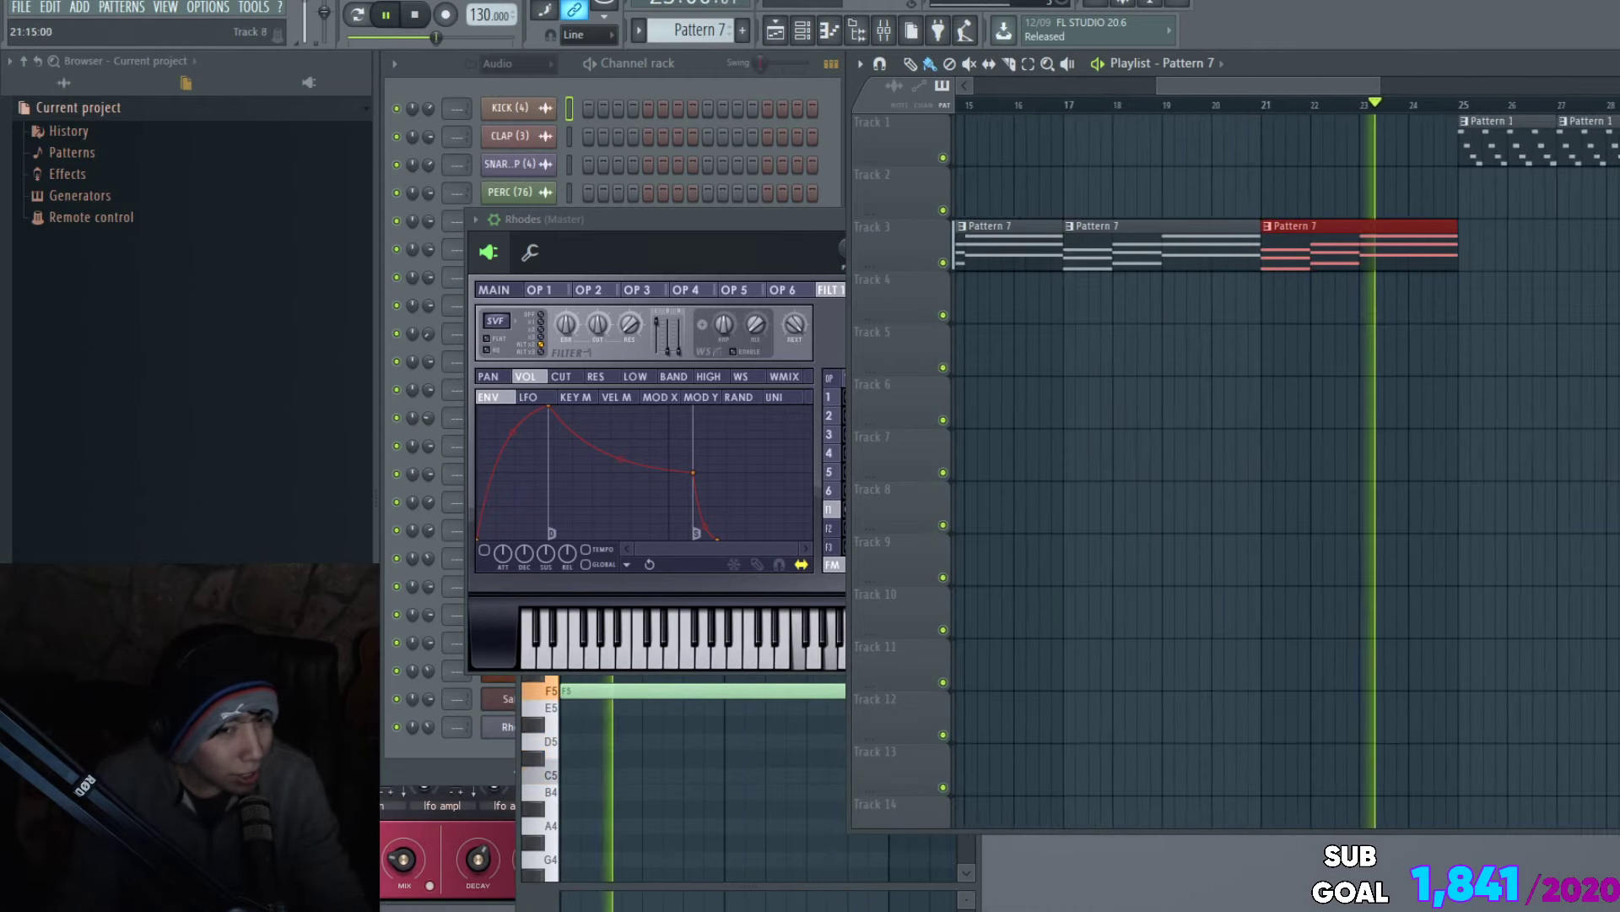
Step: Play the arrangement from bar 5 and stop playback
scroll(1264, 456, "left", 4)
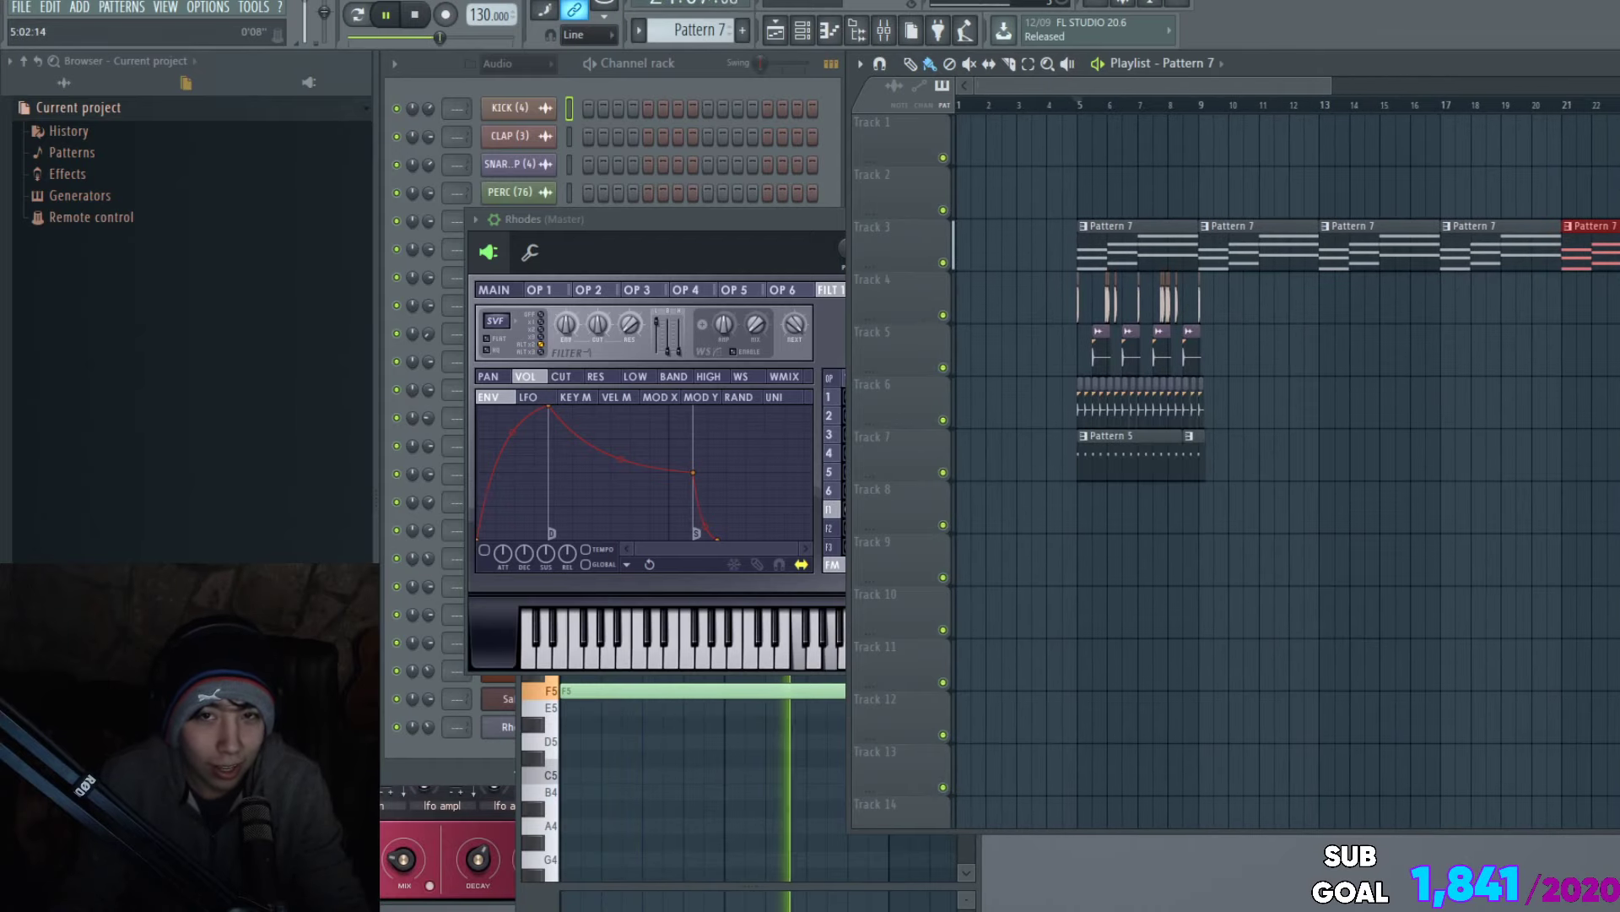
left_click(1079, 105)
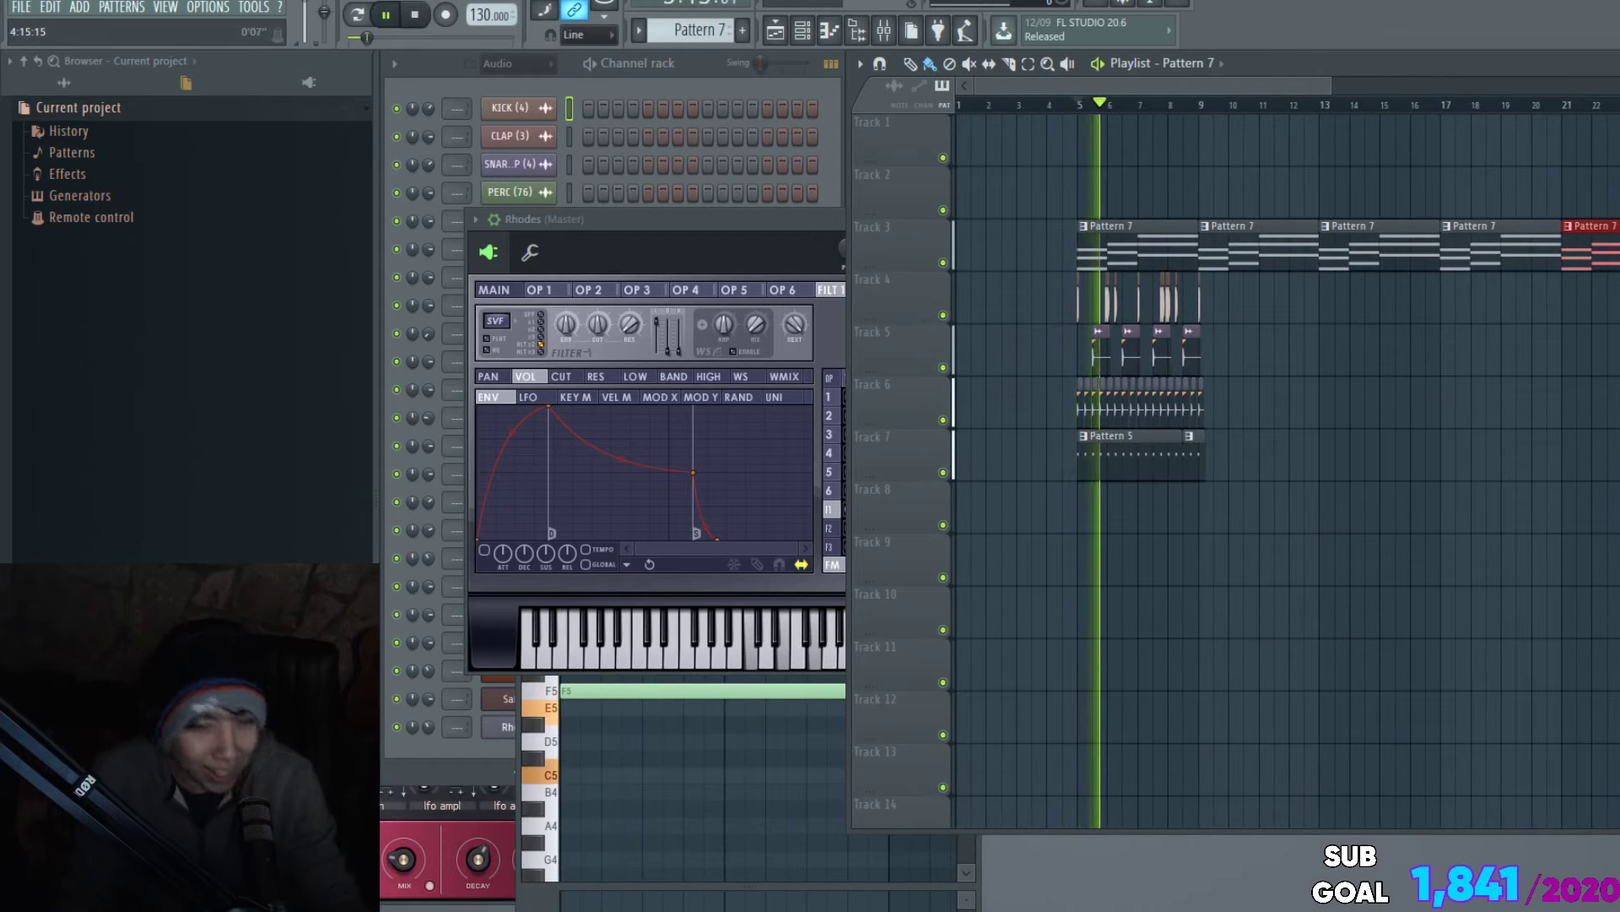
key("space")
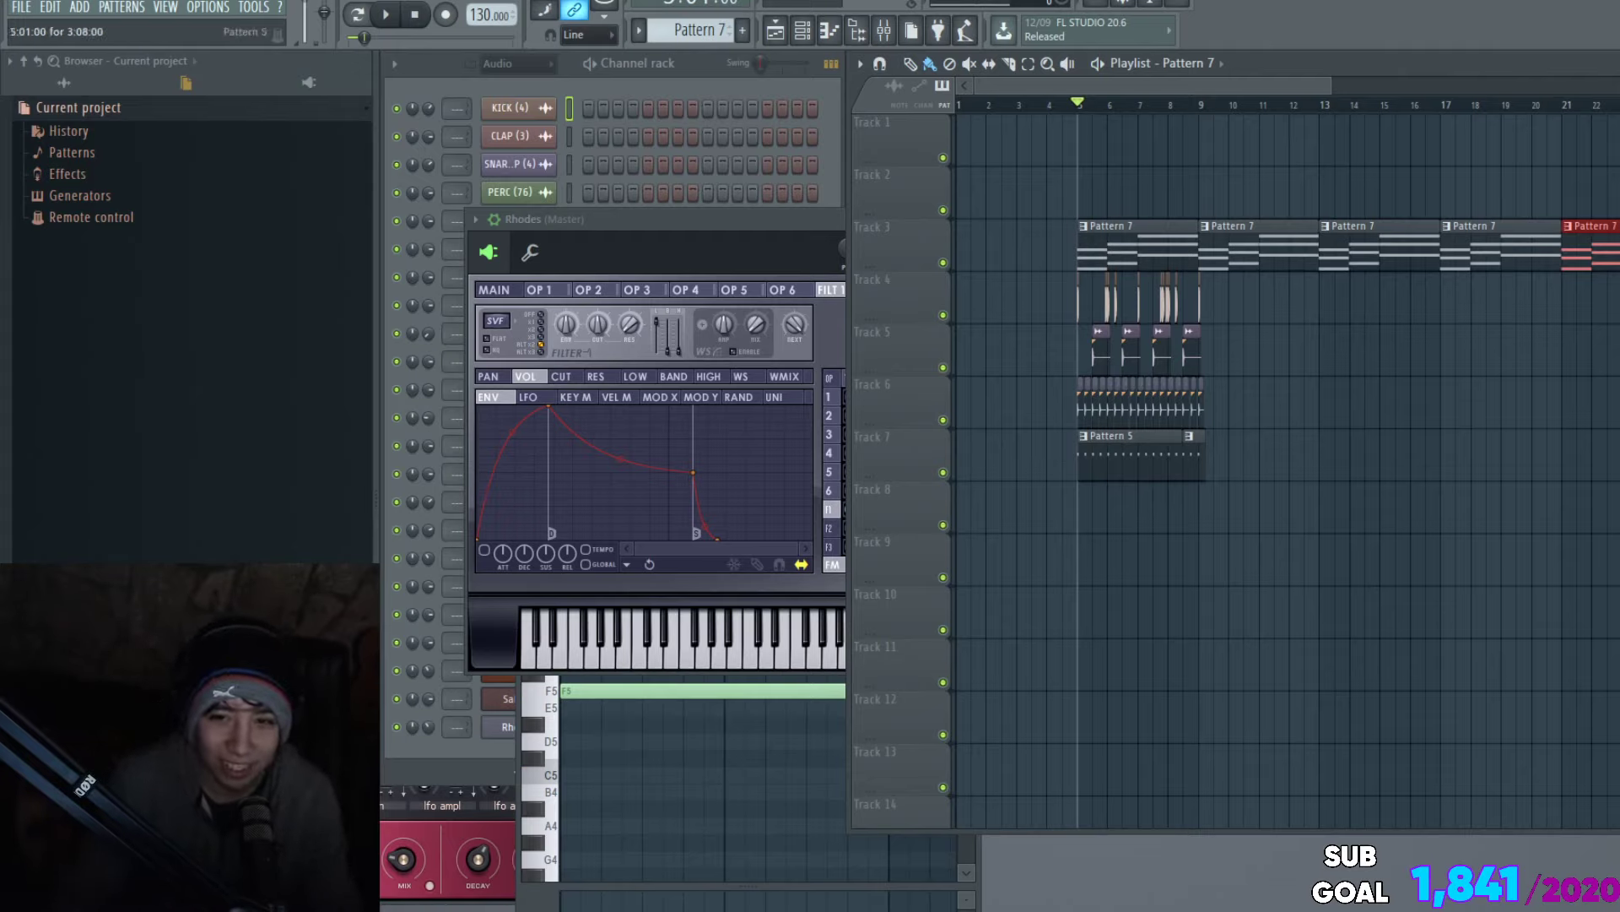
Step: Place three Pattern 5 clips end to end on Track 7 starting at bar 9, the third one at bar 16
left_click(1169, 456)
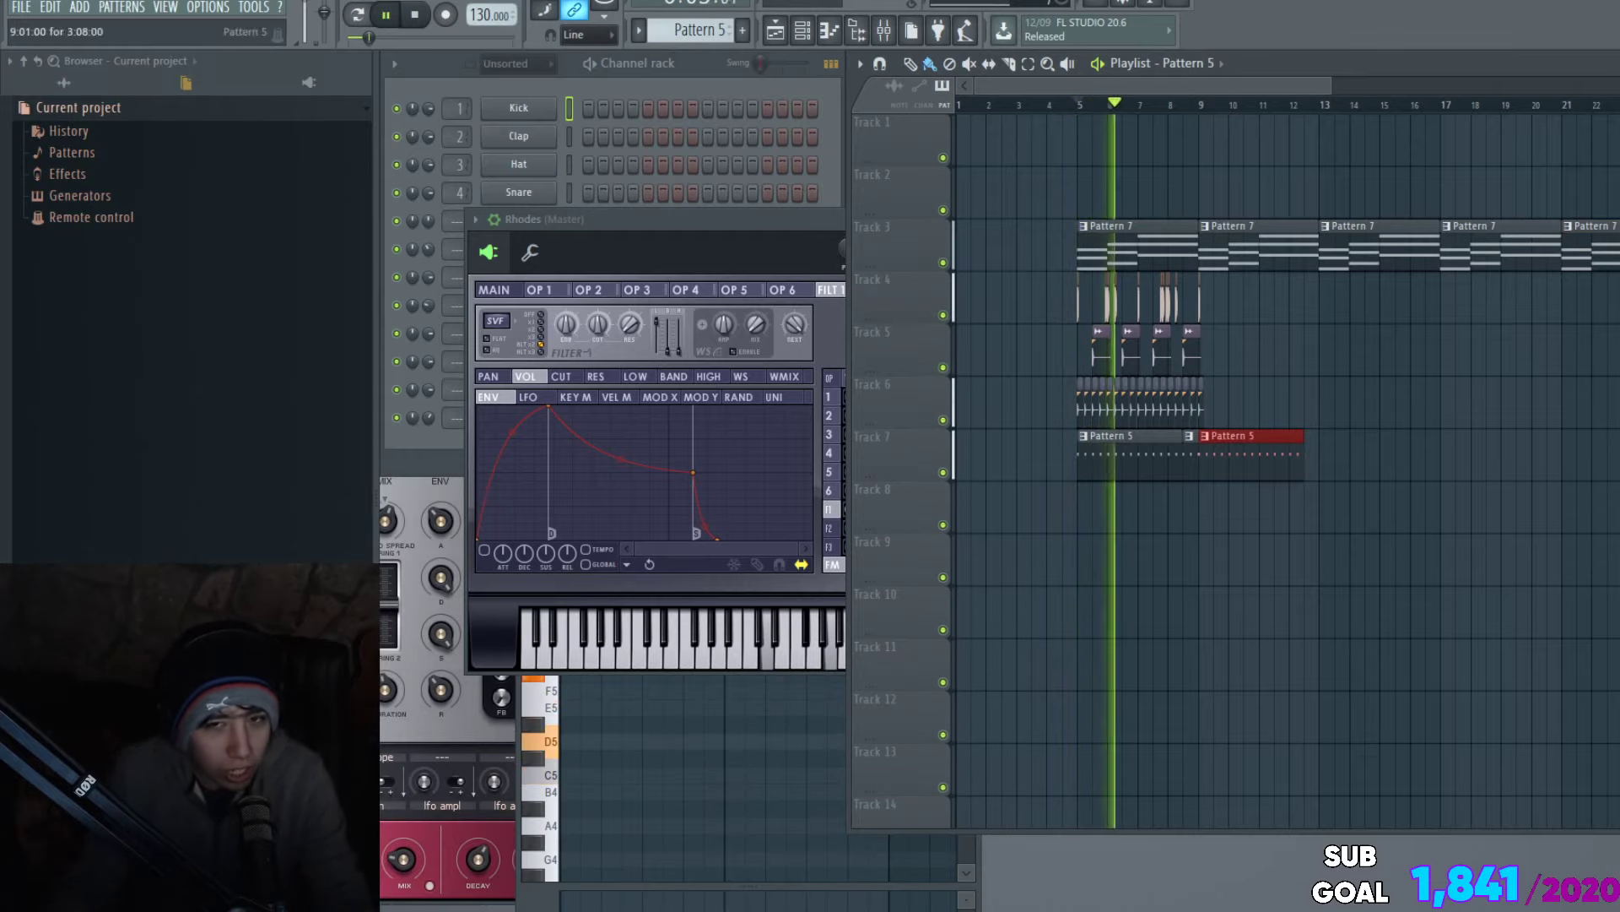
scroll(1245, 430, "up", 5)
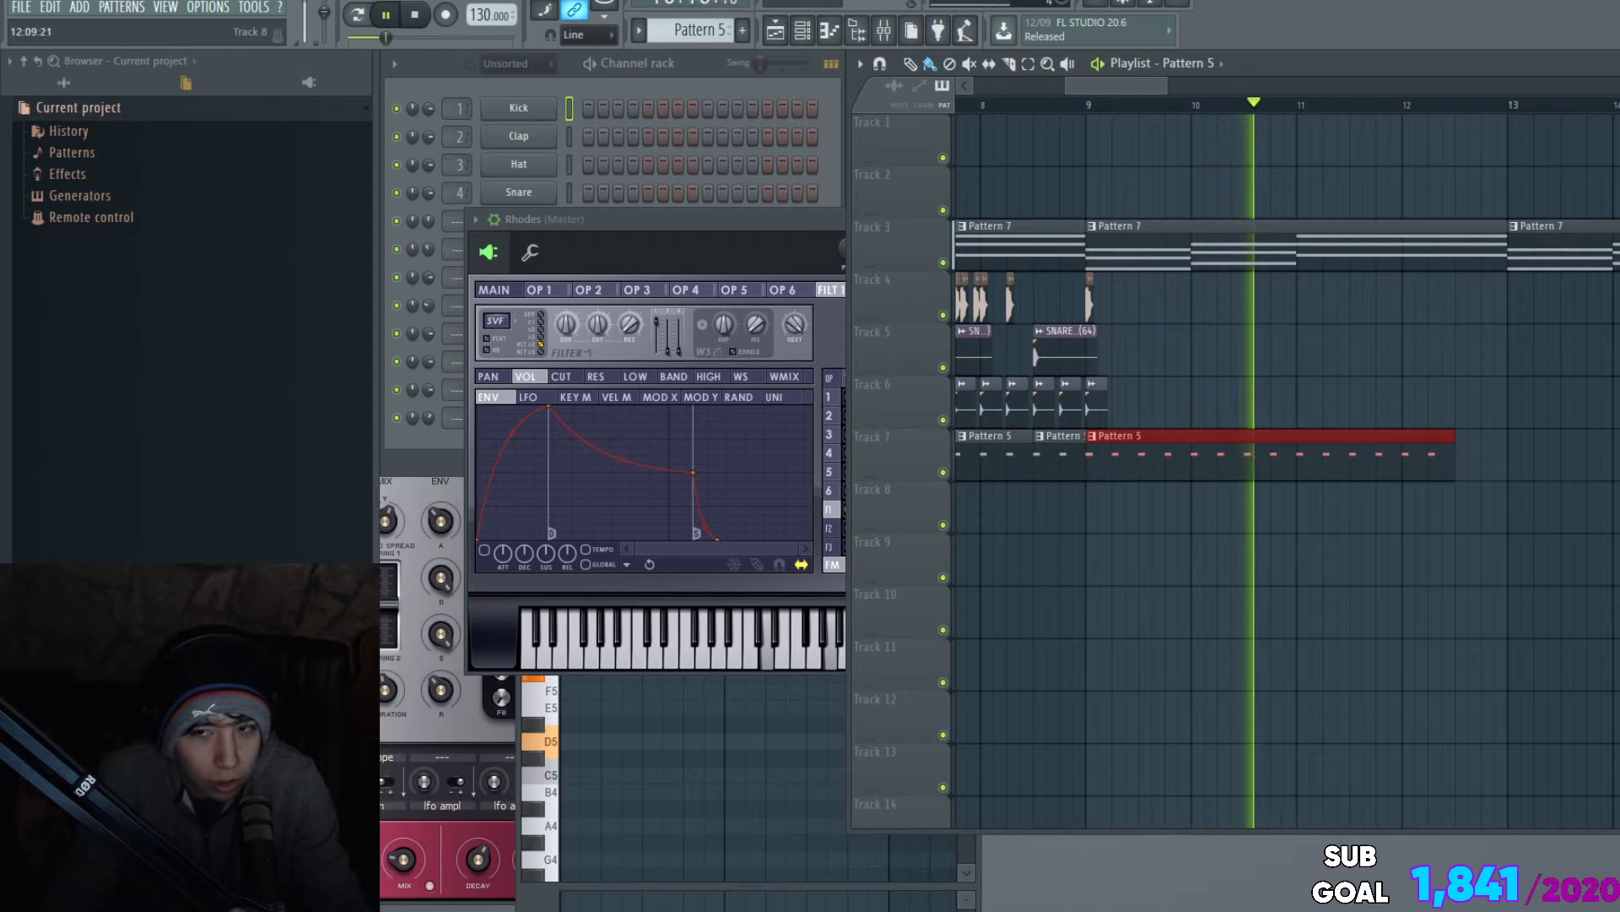
key("ctrl+b")
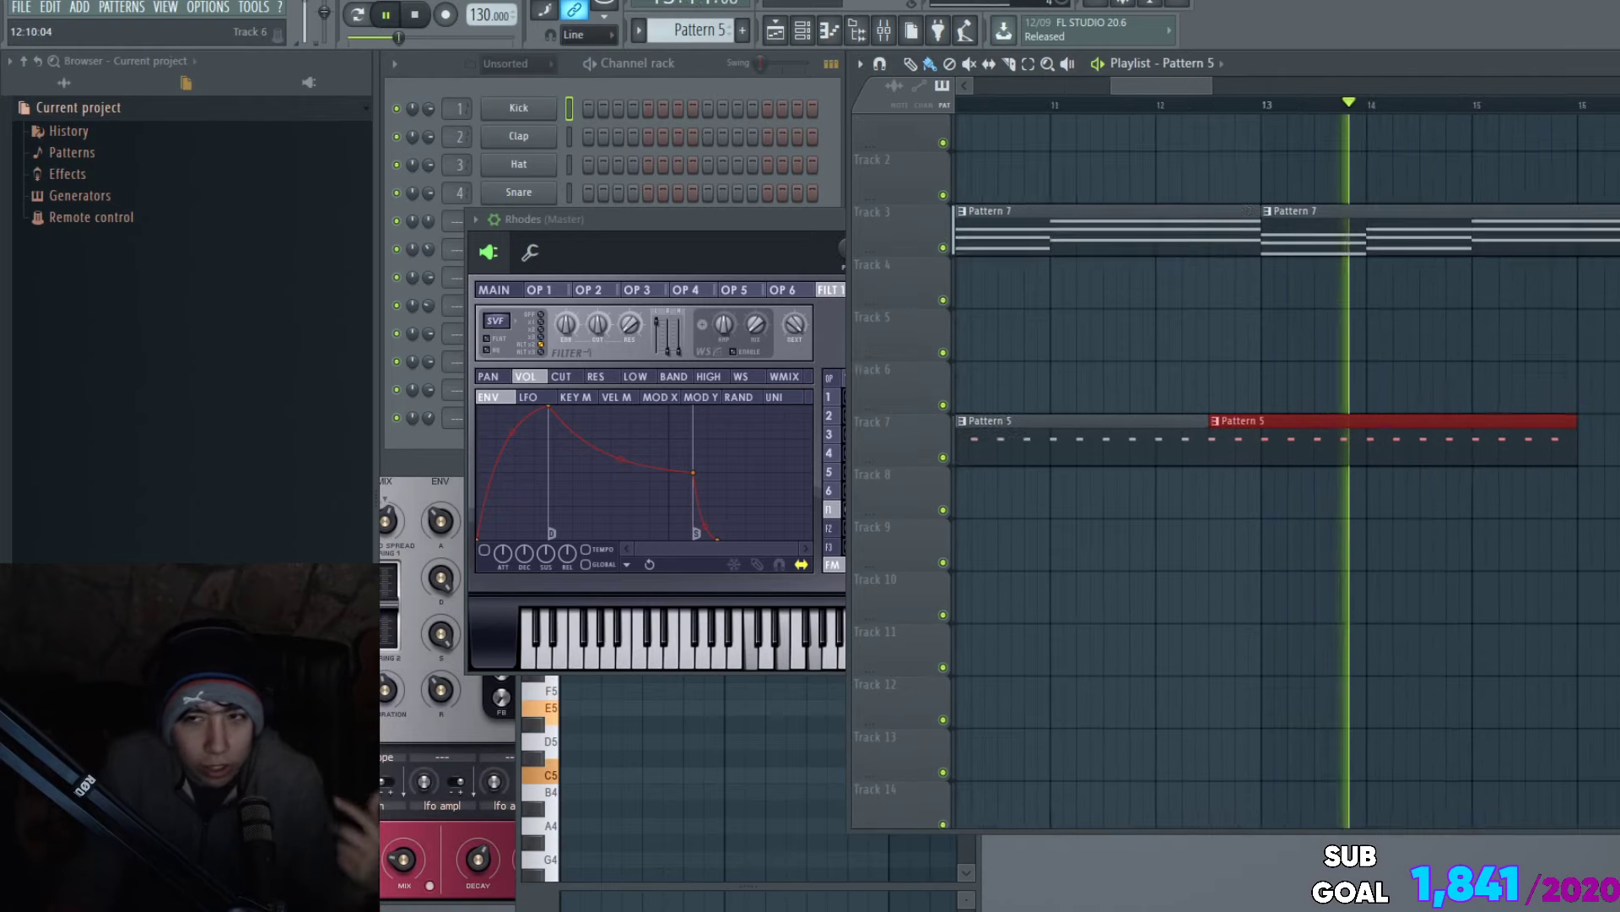
key("ctrl+b")
left_click_drag(1405, 439, 1391, 439)
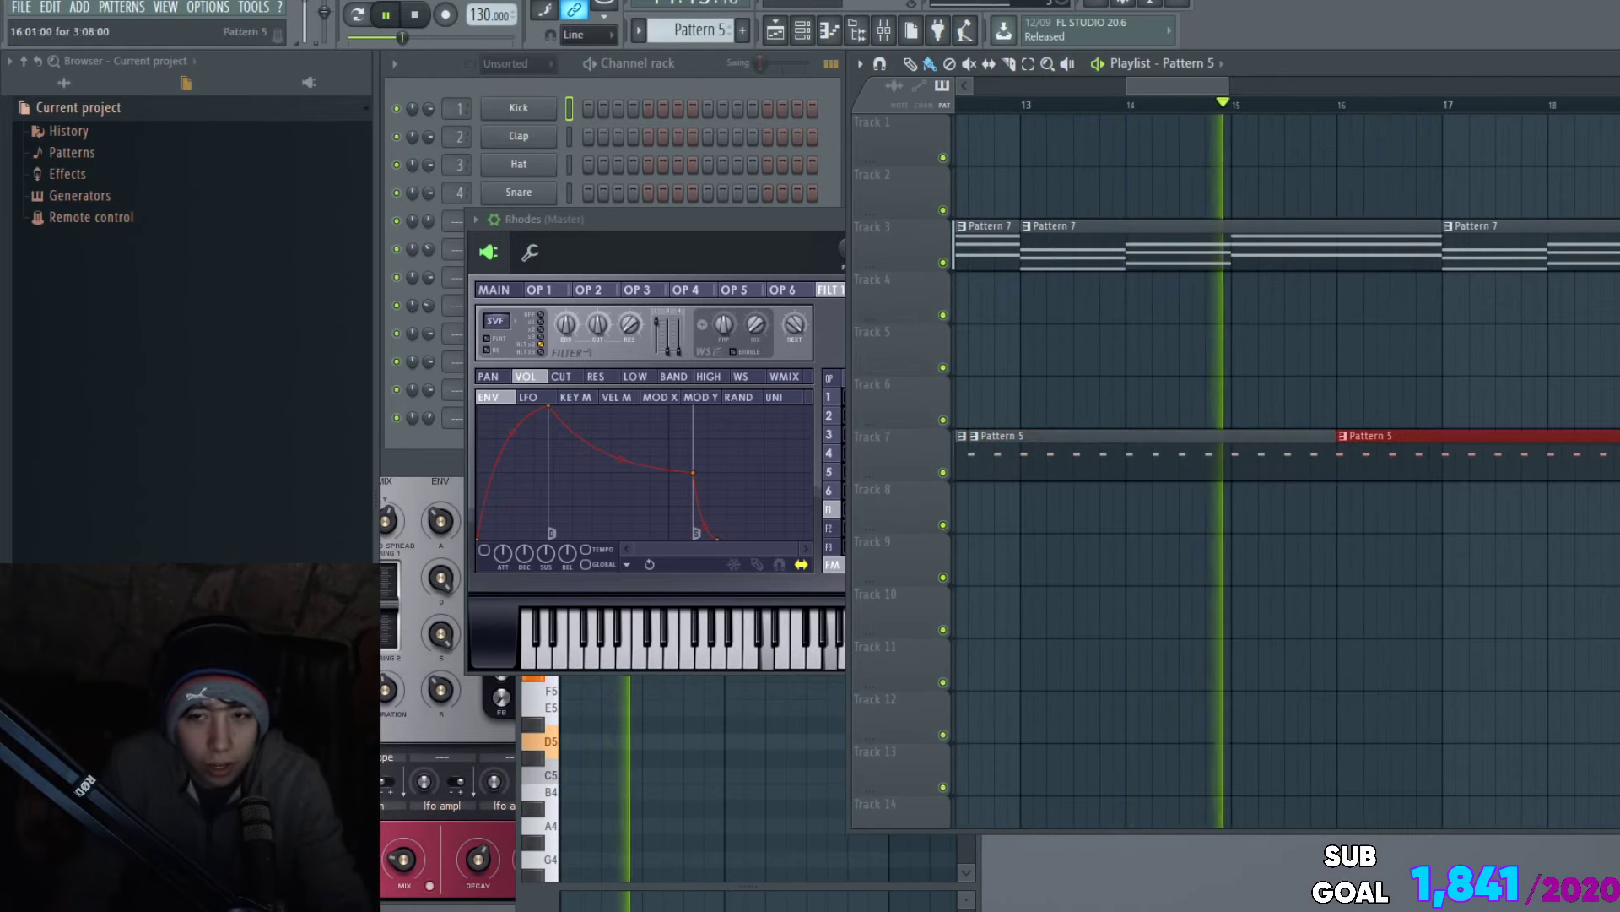
Step: Continue Track 7 with two more Pattern 5 clips after the bar 16 clip, the second one starting at bar 23
scroll(1392, 422, "down", 3)
scroll(1451, 403, "right", 2)
scroll(1409, 270, "down", 3)
scroll(1409, 266, "up", 3)
scroll(1408, 264, "up", 3)
scroll(1408, 263, "right", 3)
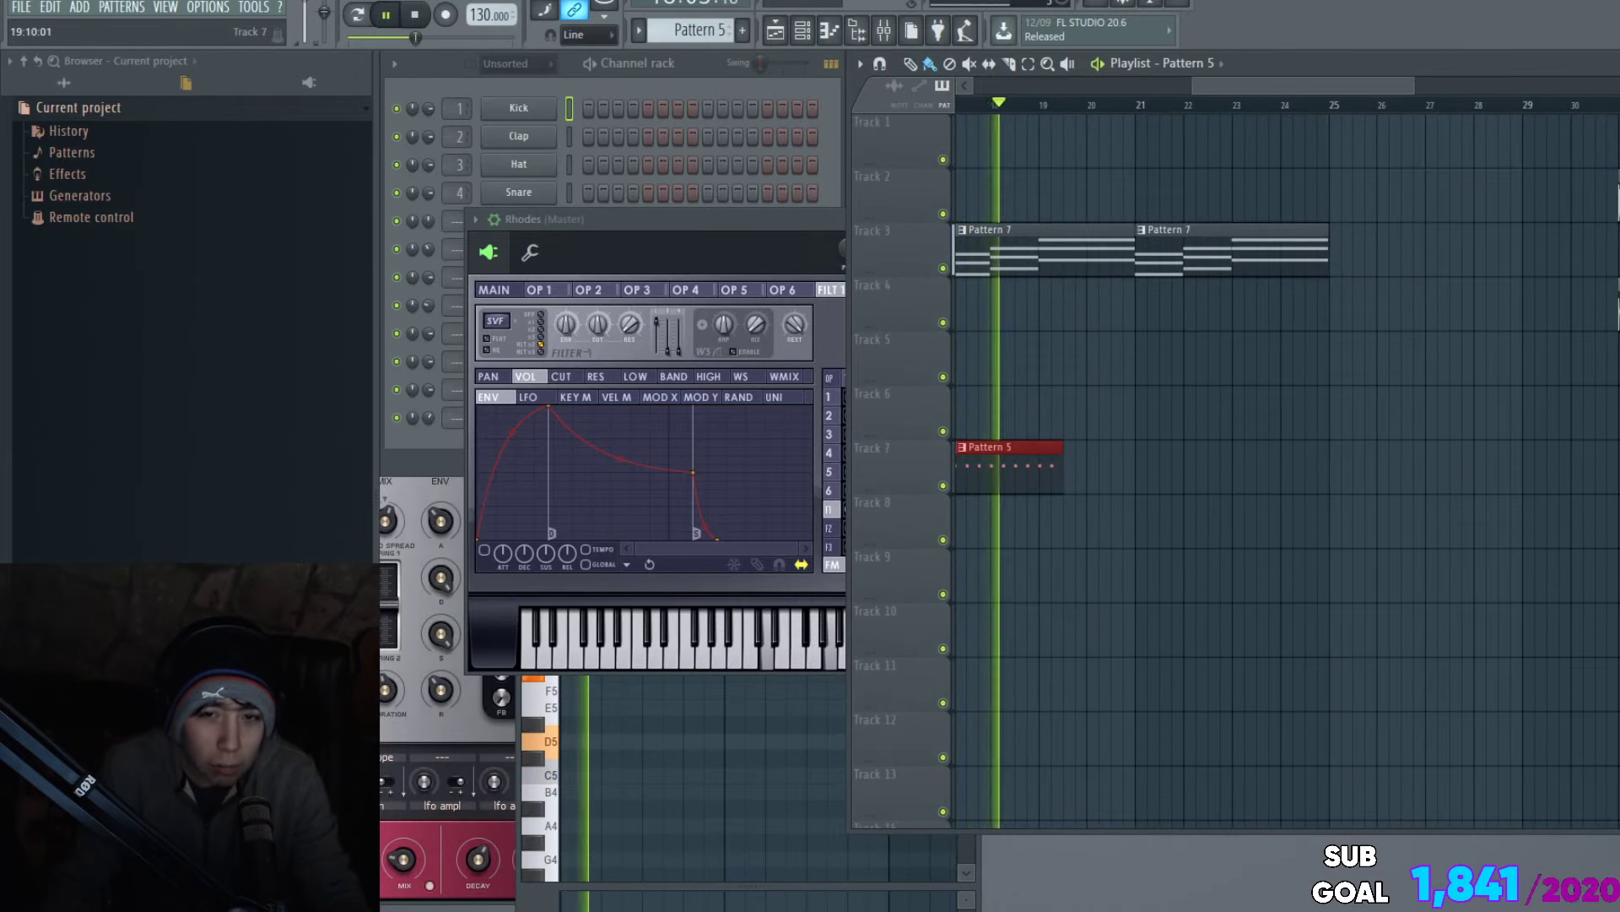
left_click(1070, 465)
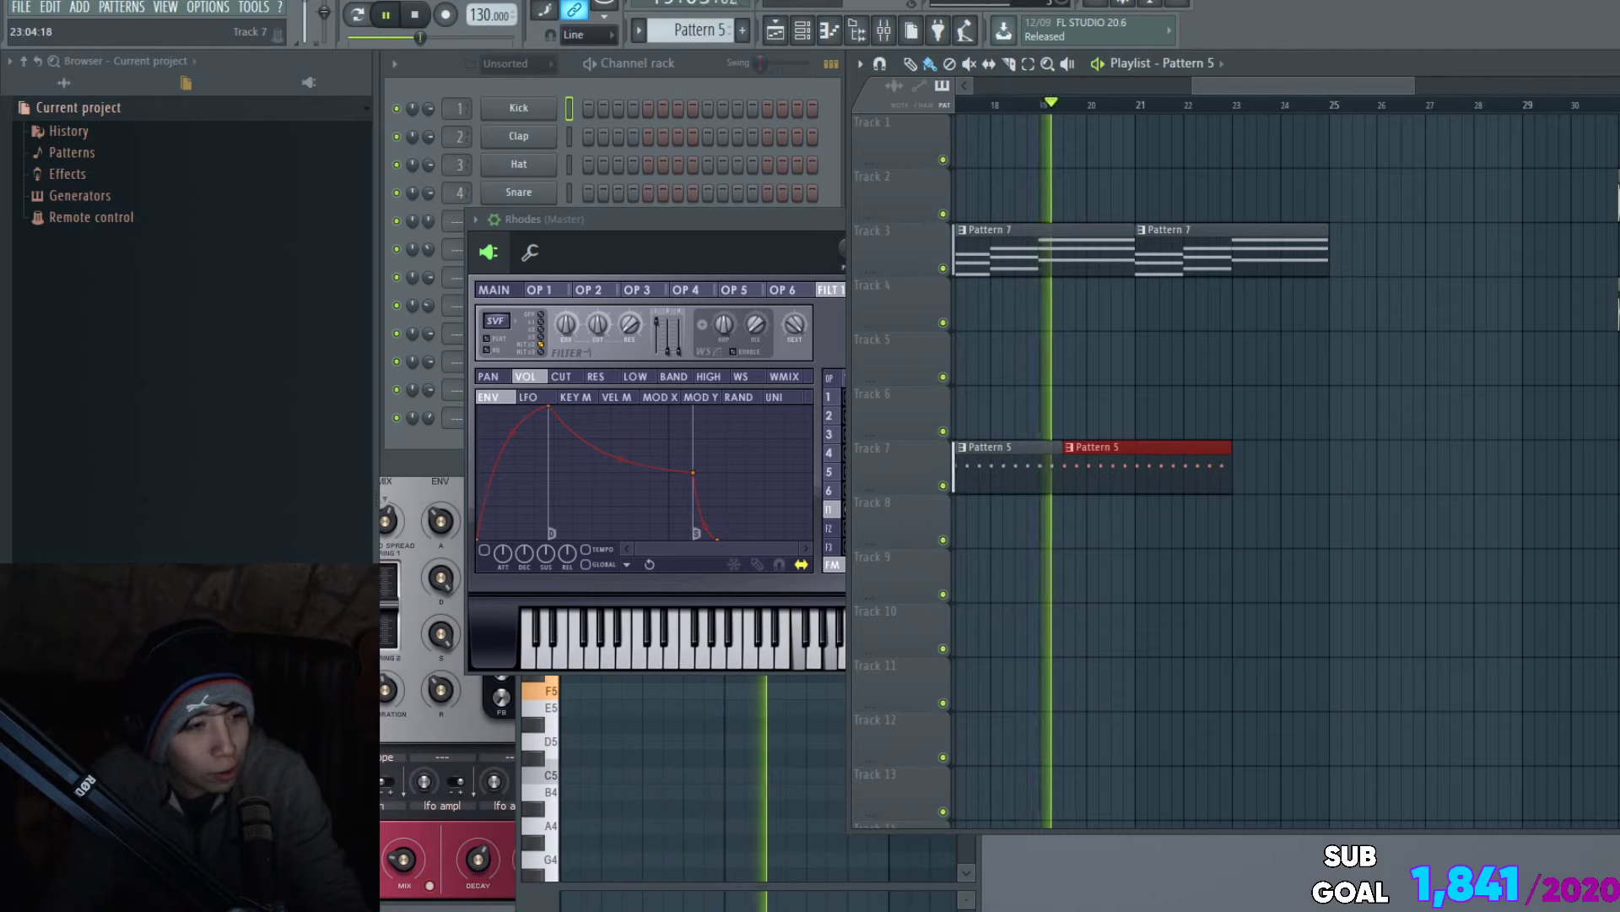
key("ctrl+b")
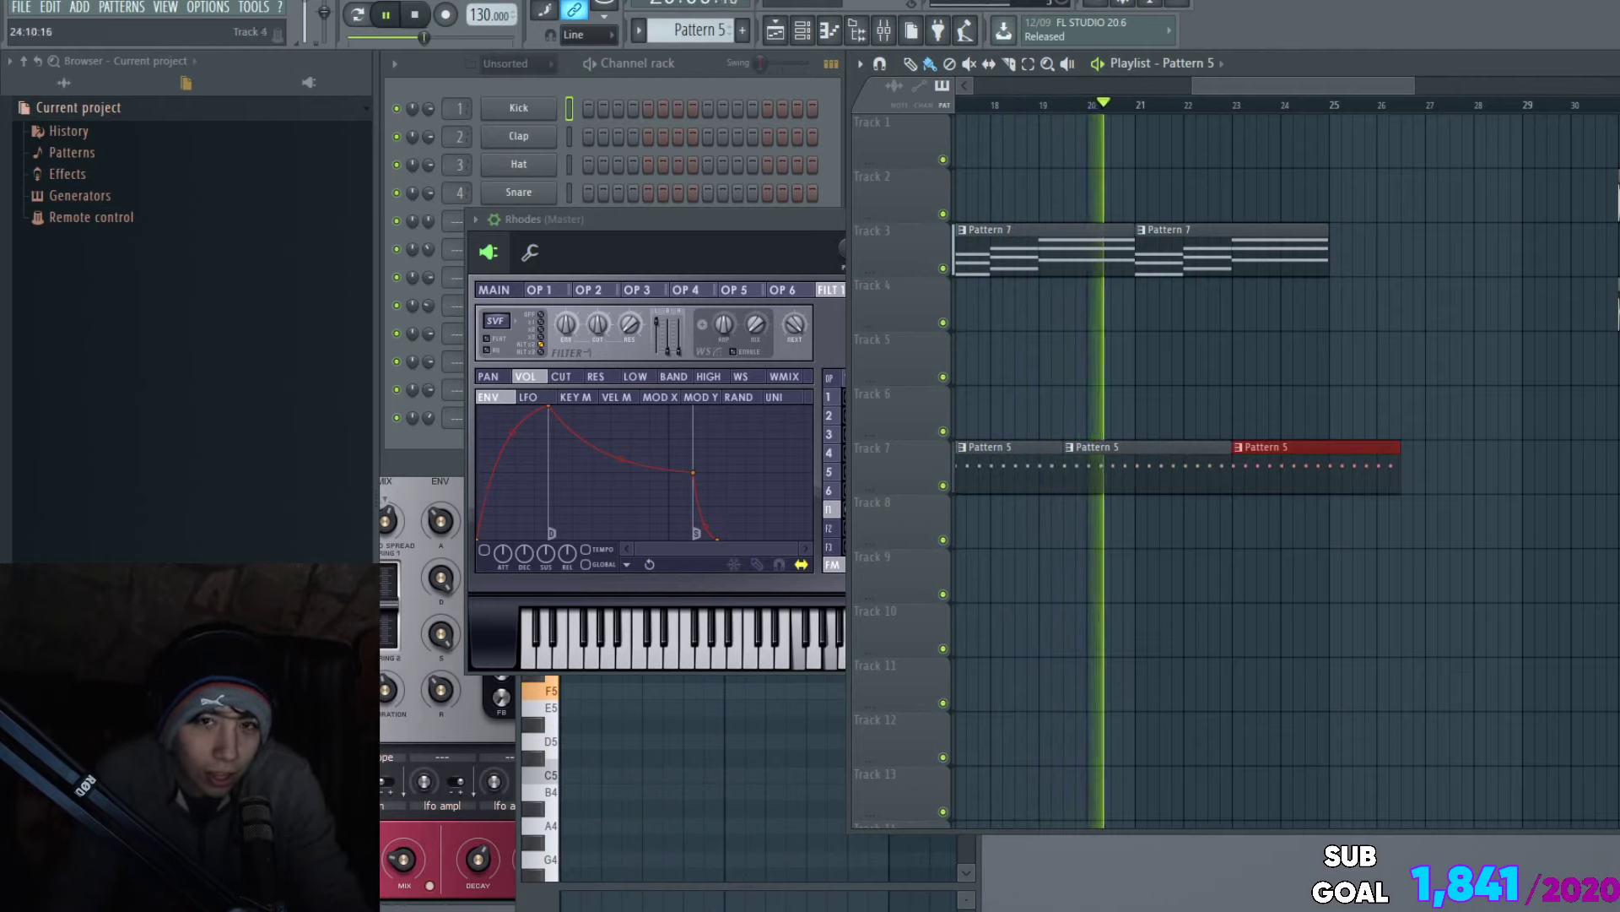
Step: Add a Pattern 7 clip on Track 3 at bar 25 and a Pattern 5 clip on Track 7 right after its last clip
left_click(1304, 255)
left_click(1337, 254)
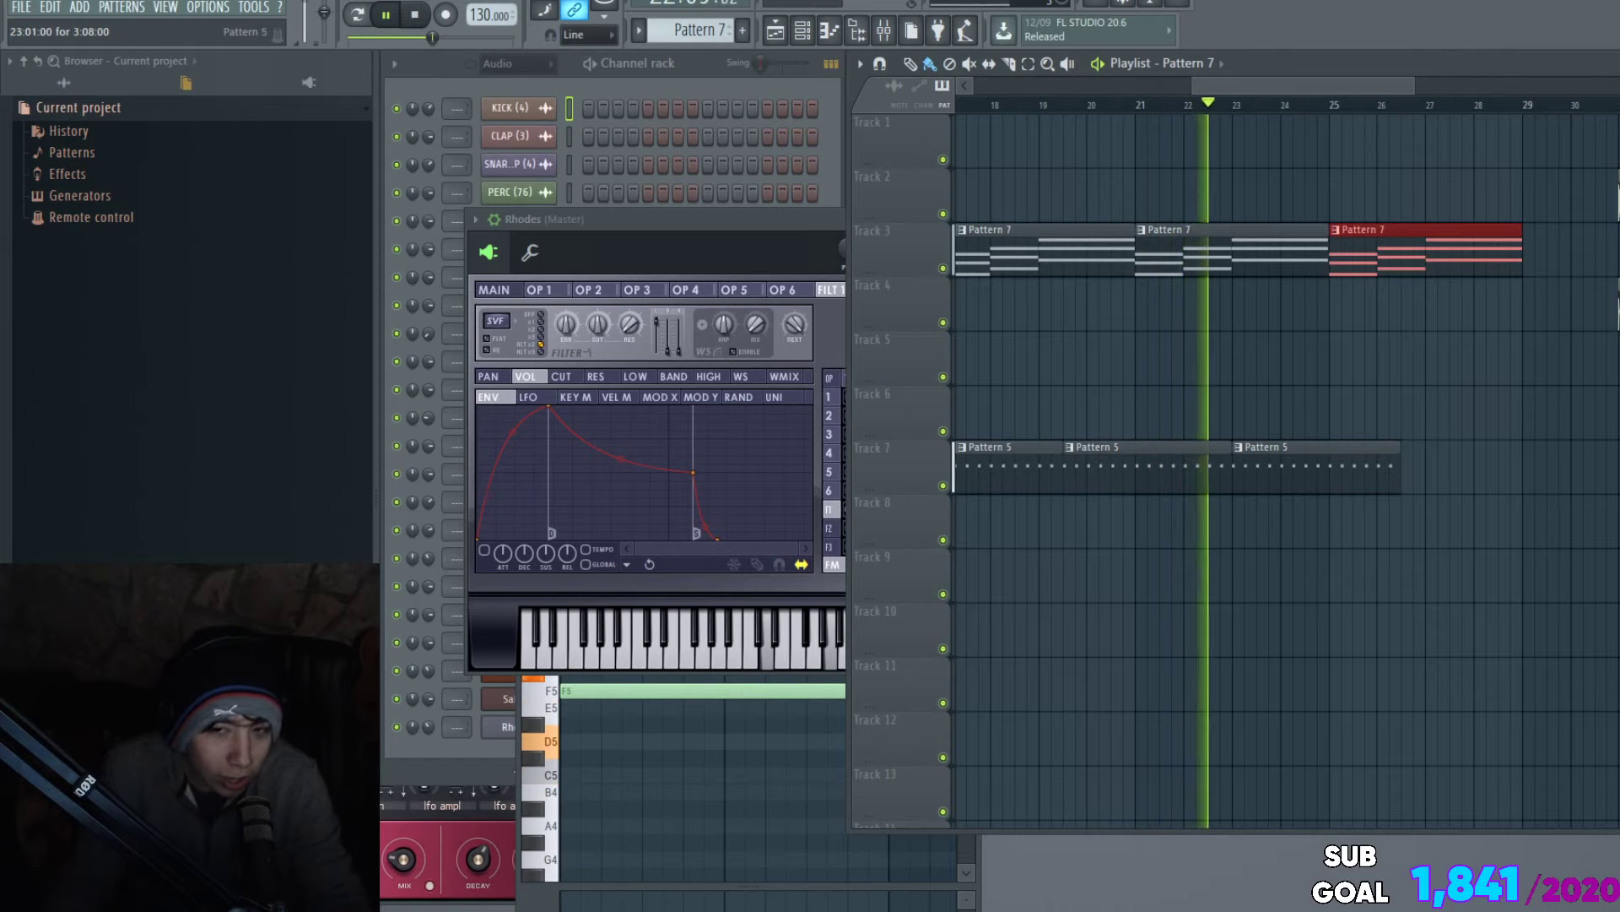
left_click(1359, 470)
left_click(1411, 471)
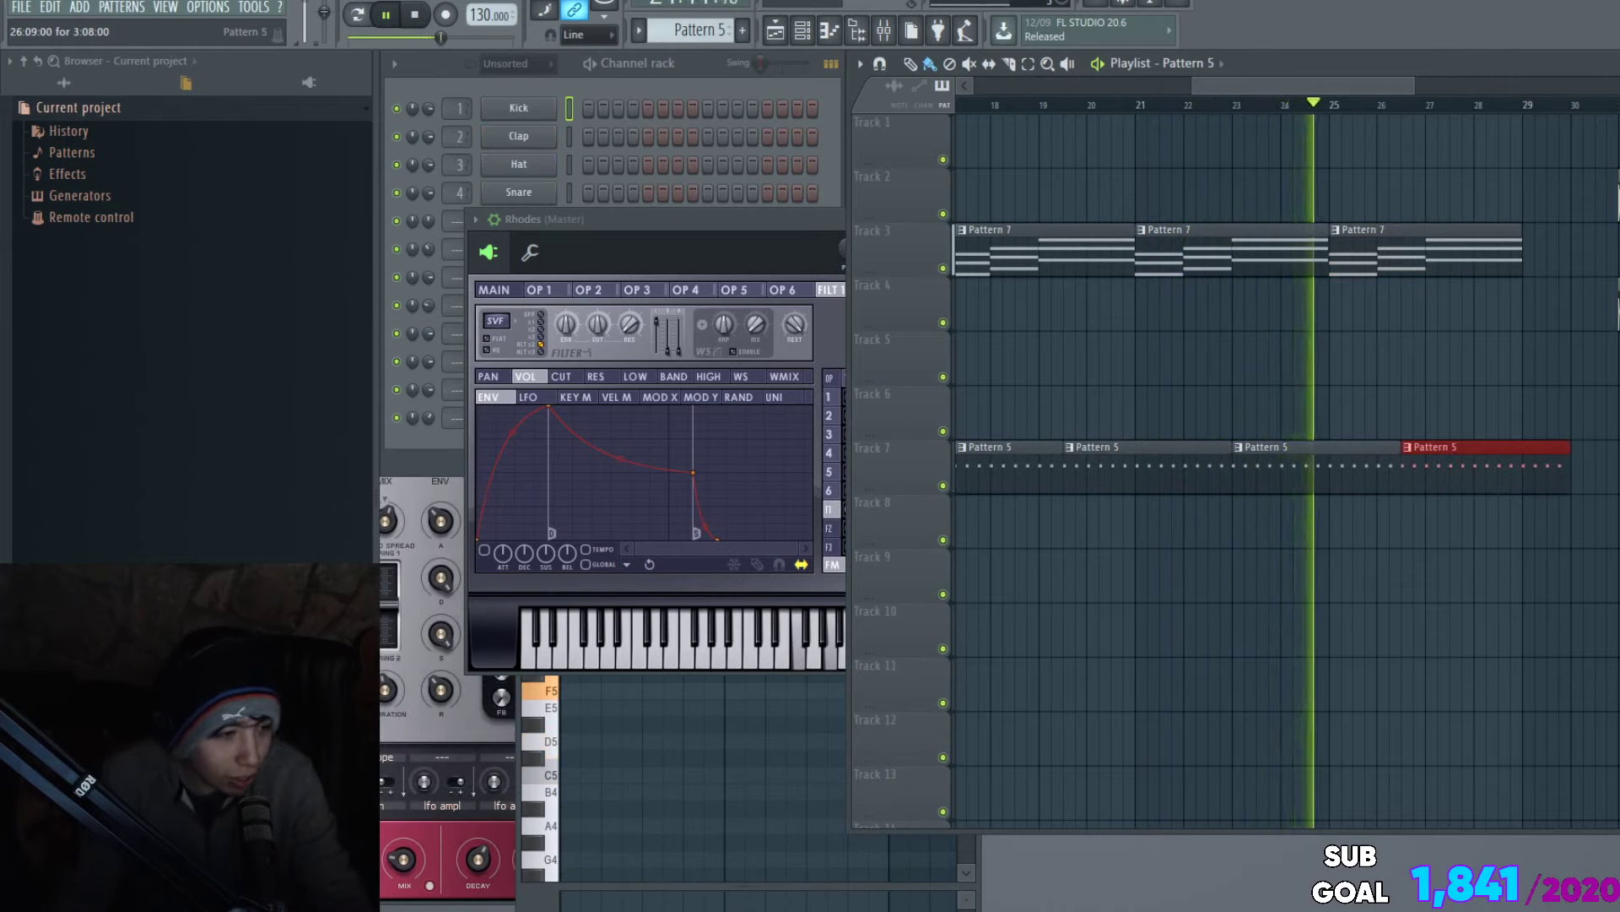
Step: Delete the leftover drum clips from bar 31 onward on Tracks 2, 3, 4 and 5
scroll(1085, 303, "right", 5)
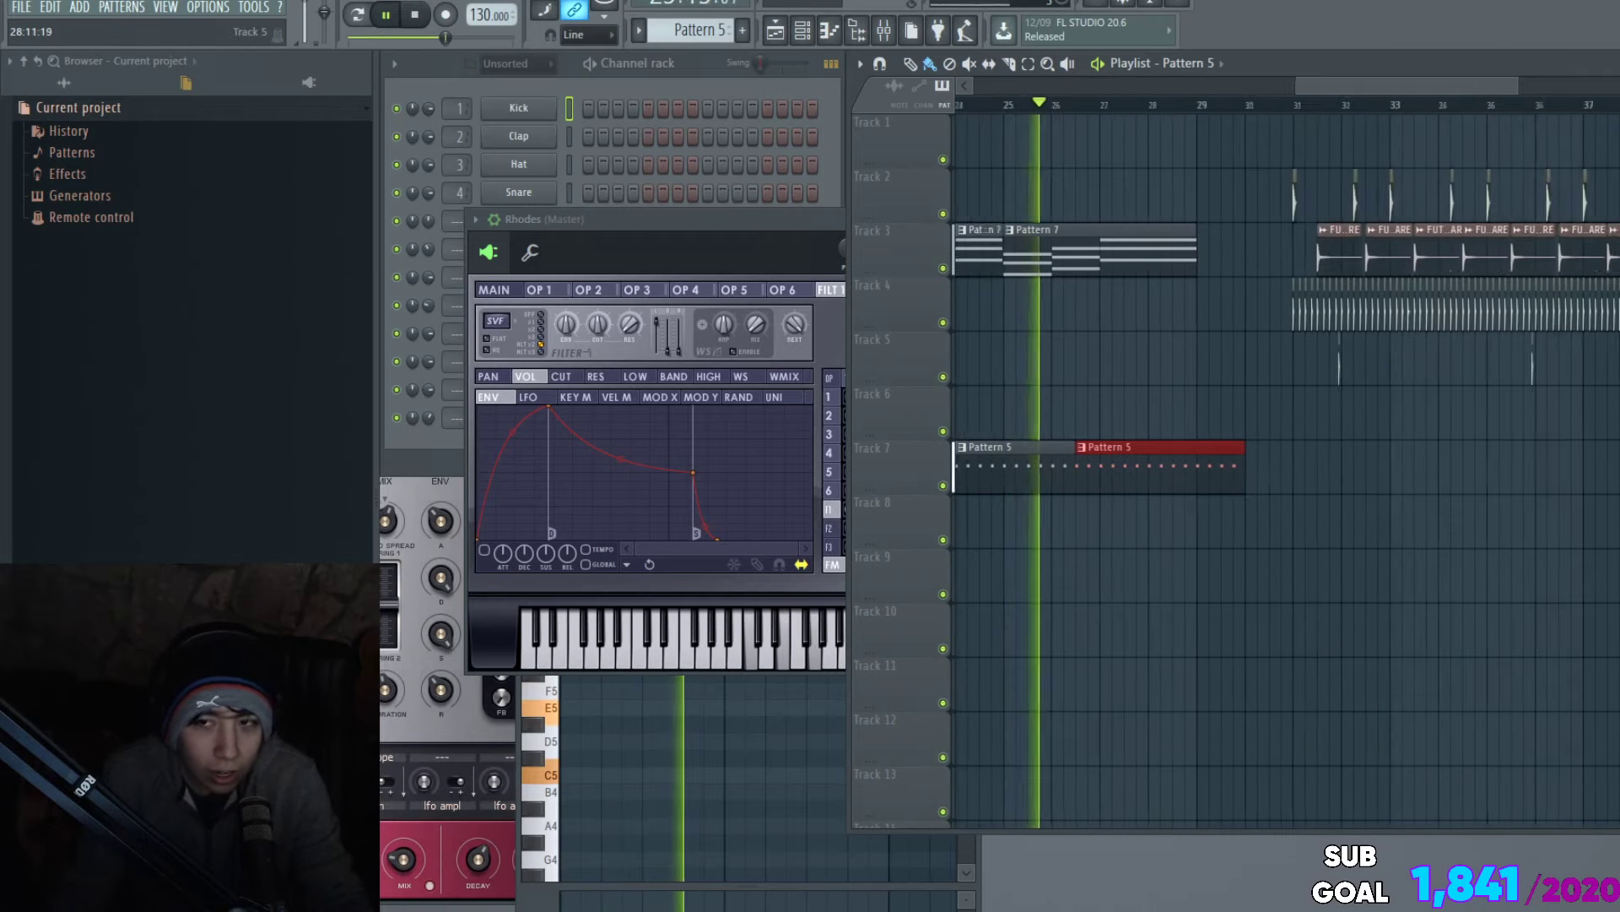
mouse_move(1083, 304)
left_mouse_down()
mouse_move(1577, 306)
mouse_move(1261, 361)
left_mouse_up()
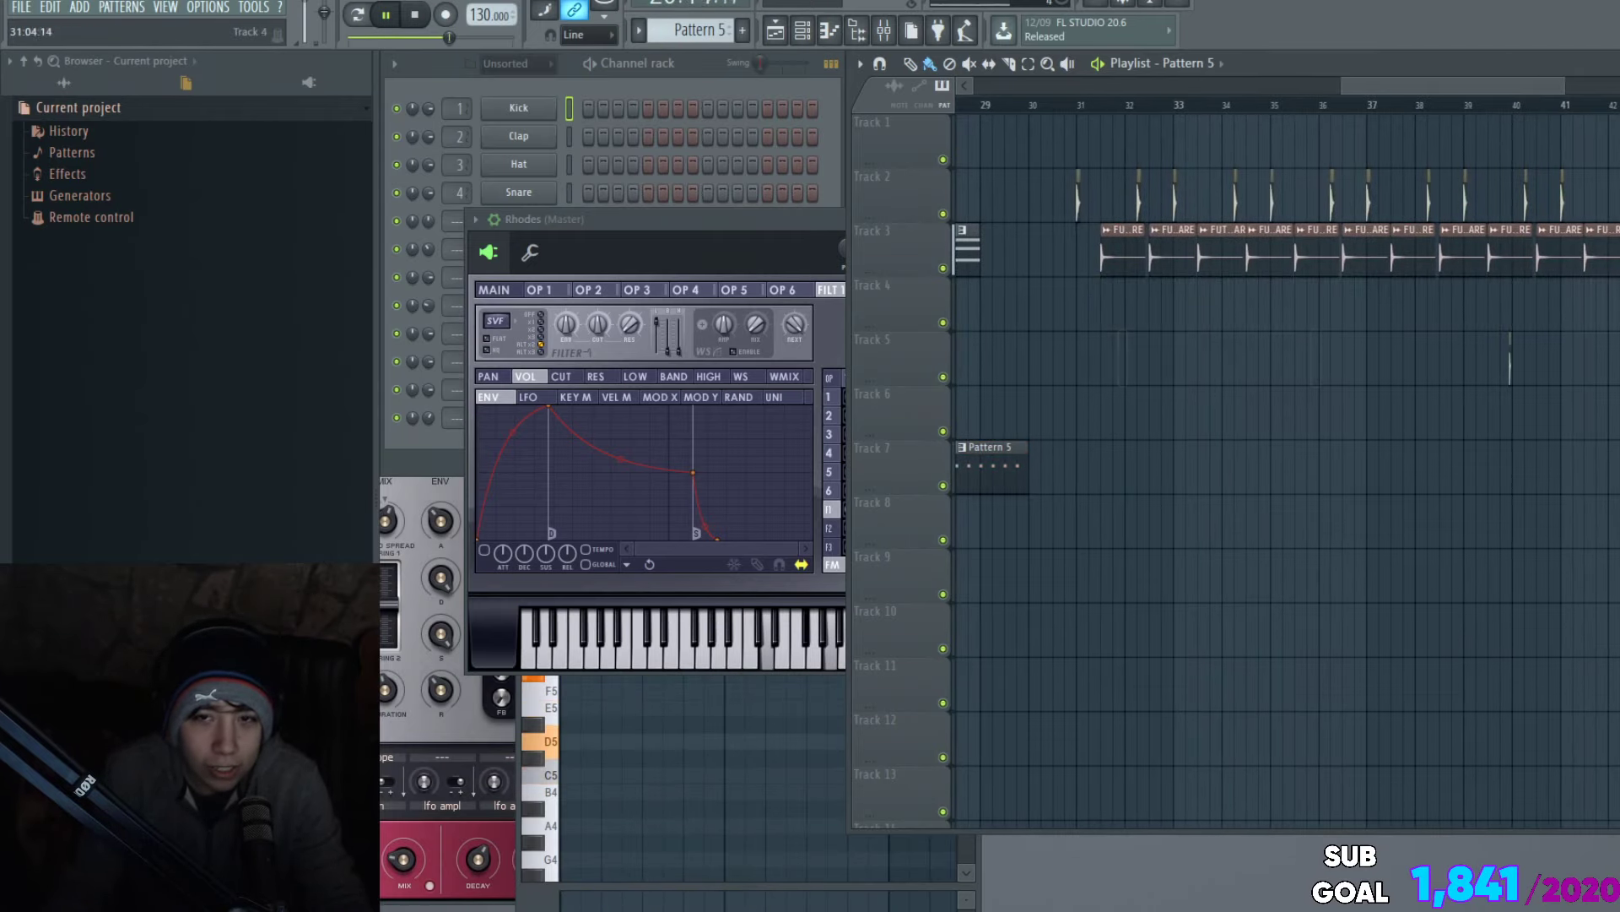
left_click_drag(1138, 302, 1527, 201)
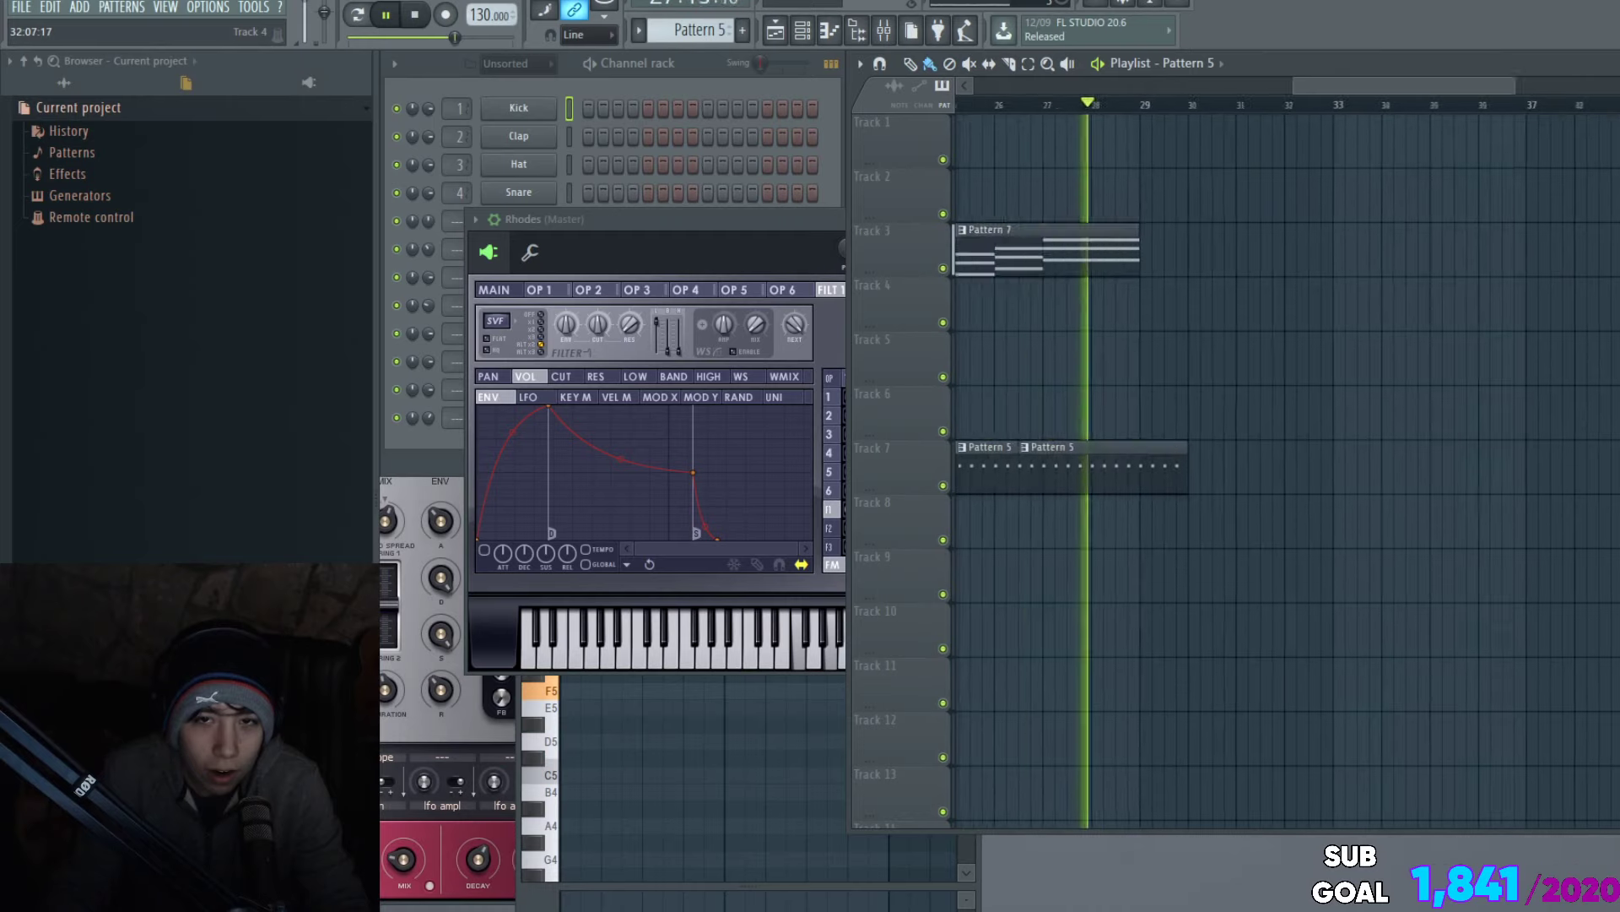